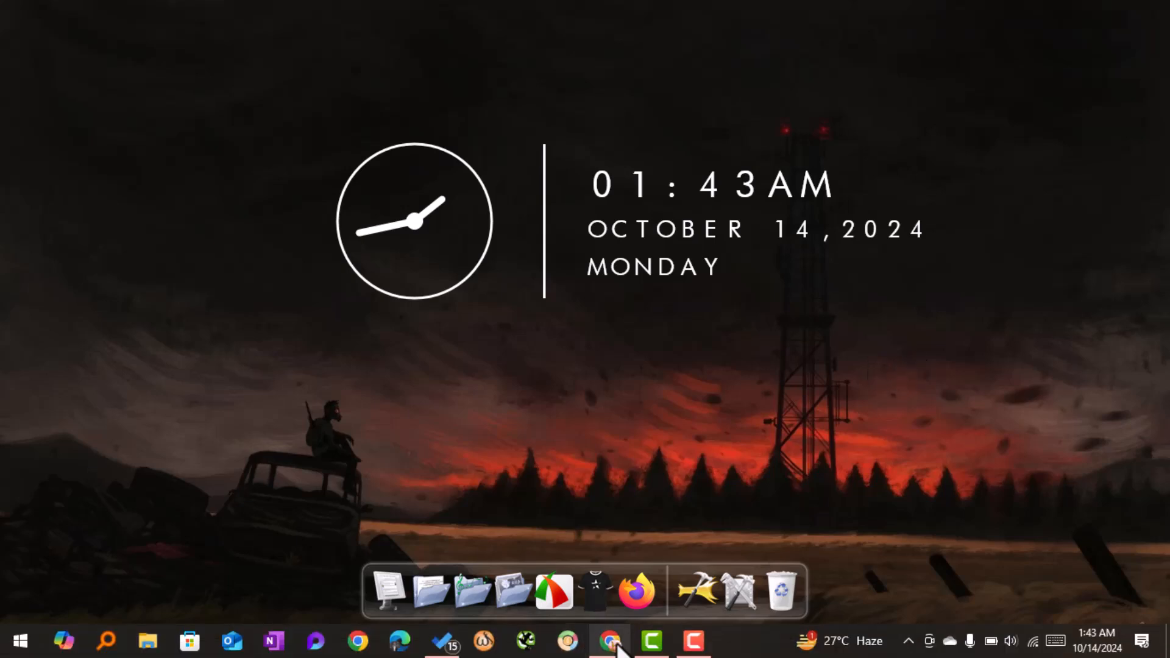
# Search Google for 'blogger boosted' from the Chrome address bar
pyautogui.click(610, 643)
pyautogui.click(266, 56)
pyautogui.write('blo')
pyautogui.press('Return')
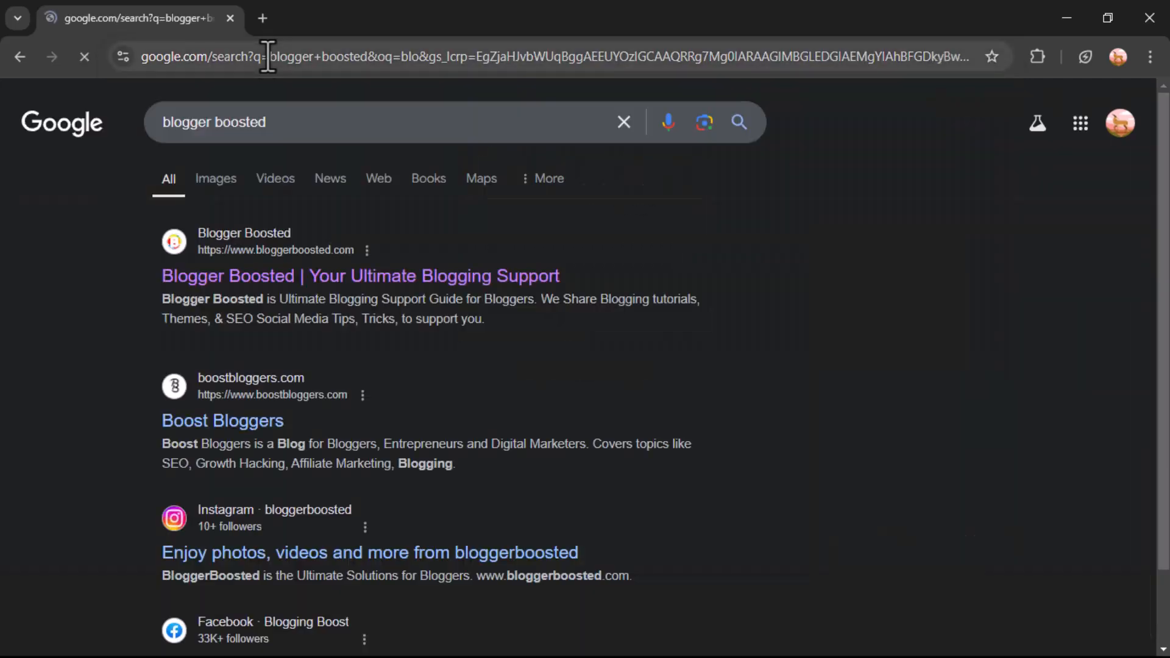
# Open the Blogger Boosted site and its '400+ Selected High DA Directory Submission Site List' article
pyautogui.click(385, 281)
pyautogui.scroll(-4, 386, 277)
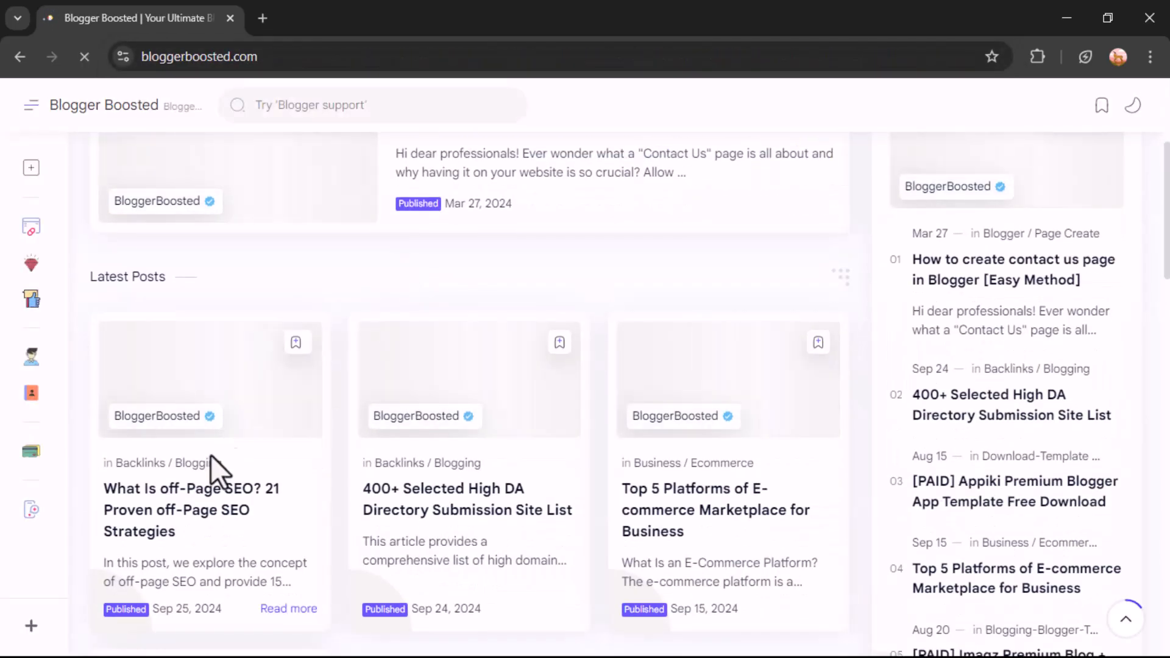
pyautogui.click(562, 489)
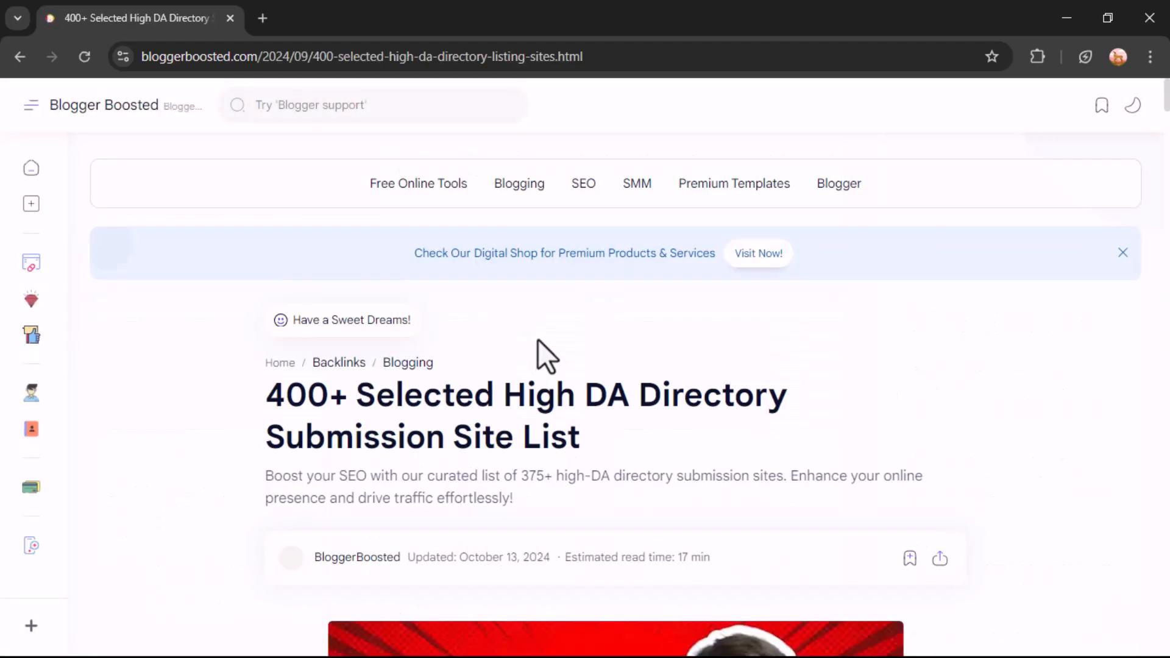
pyautogui.scroll(-4, 538, 339)
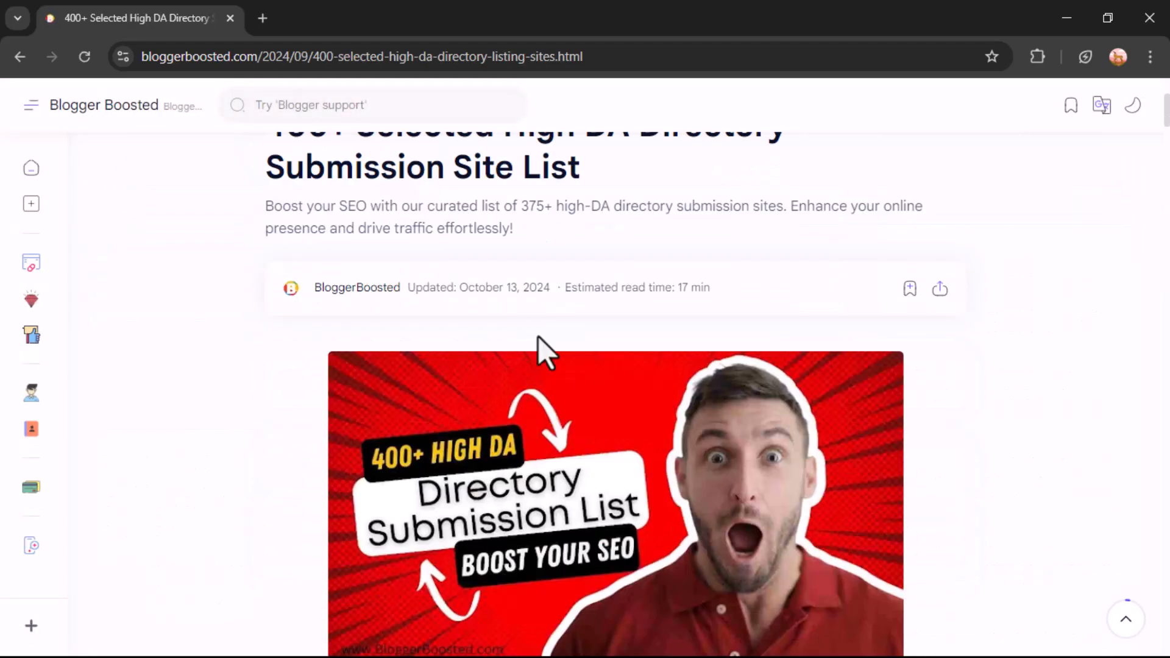
pyautogui.scroll(2, 544, 352)
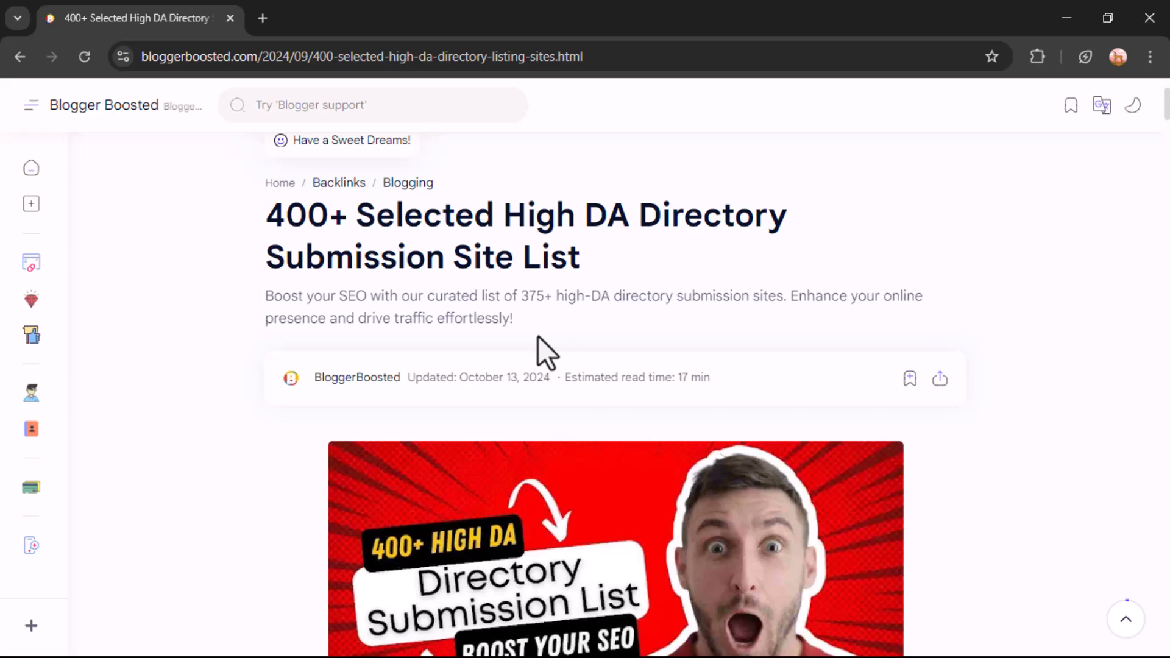
pyautogui.scroll(-6, 544, 352)
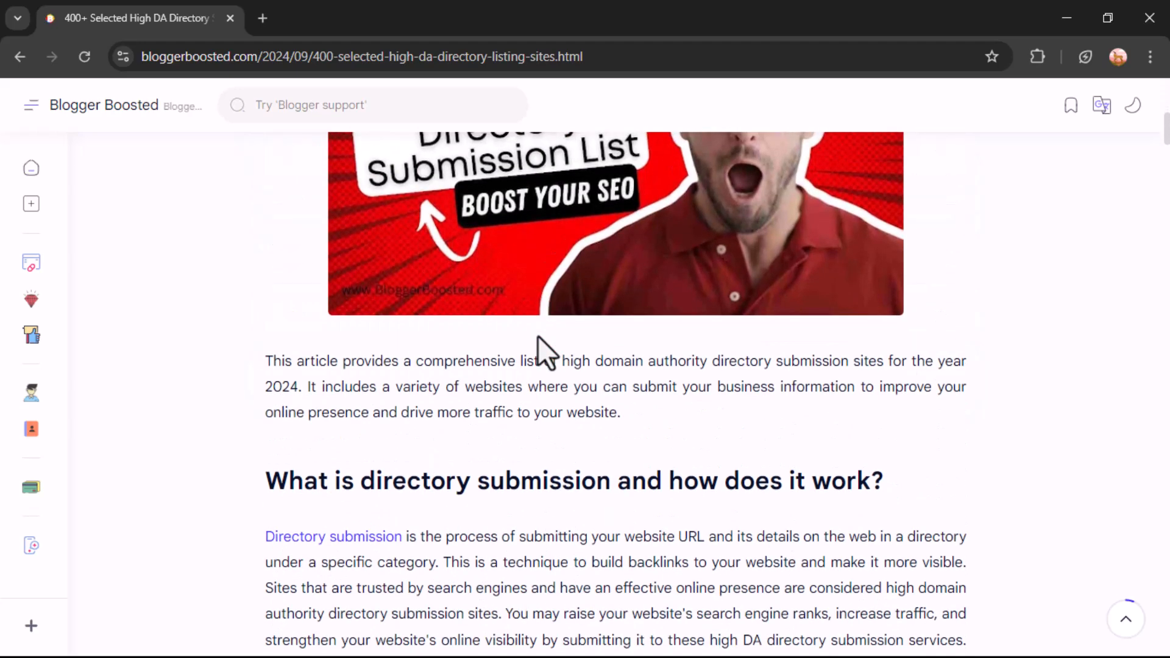
pyautogui.scroll(-1, 544, 352)
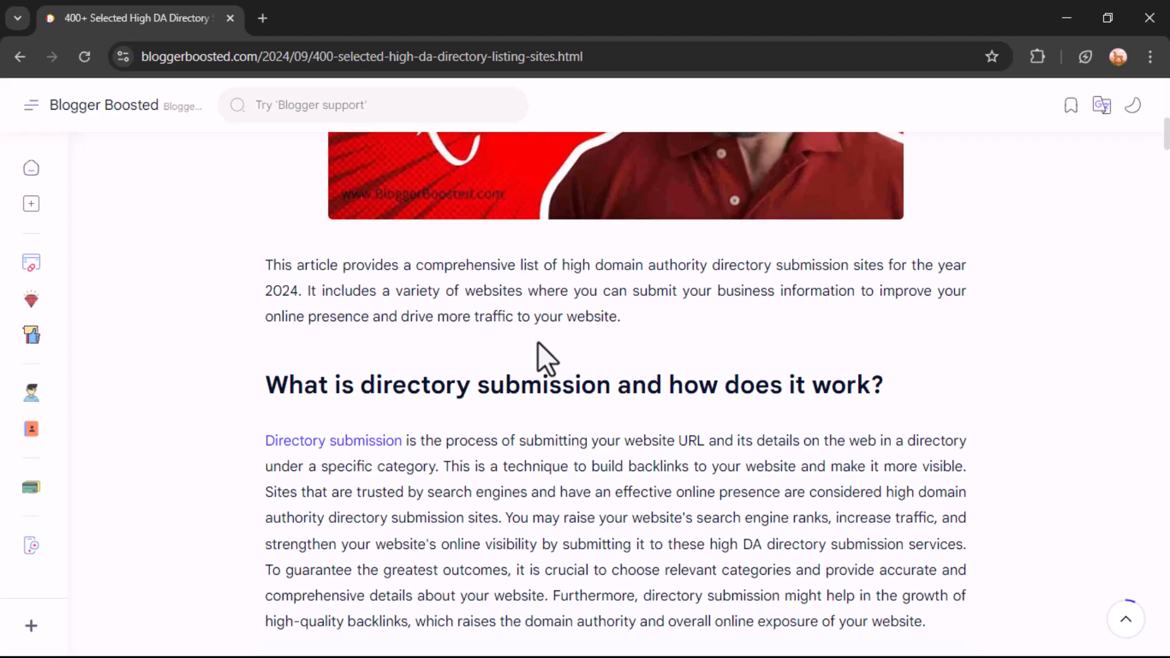
# Scroll down the article to the '400+ High DA Directory Submission Site Lists' table
pyautogui.scroll(-6, 542, 348)
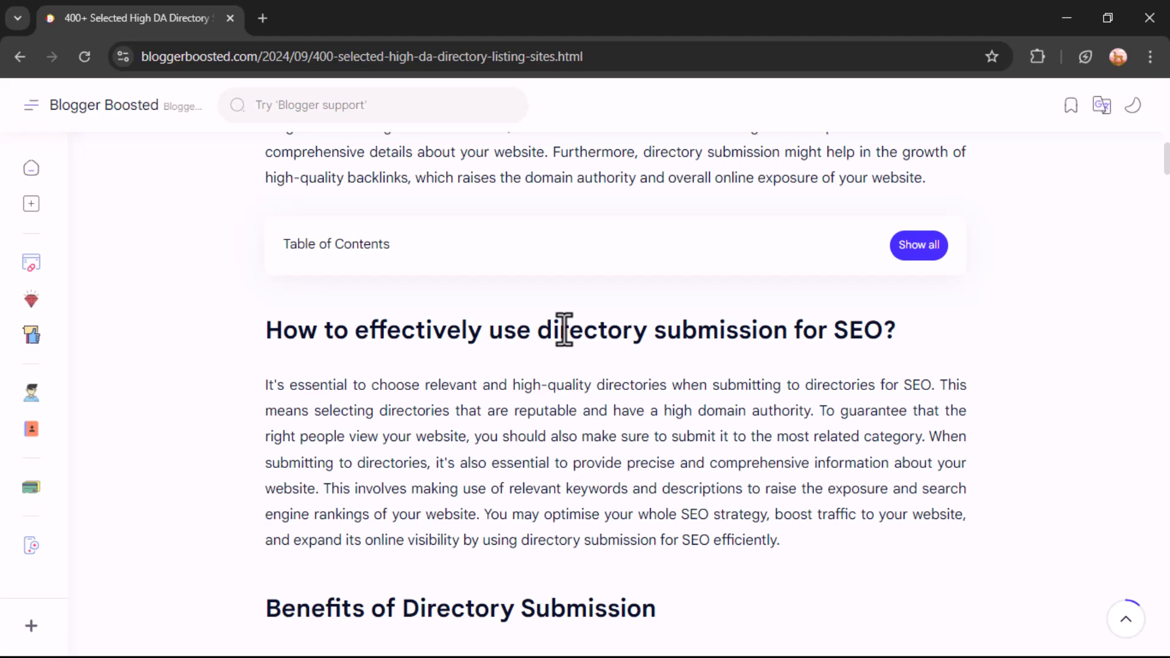
pyautogui.scroll(-3, 564, 329)
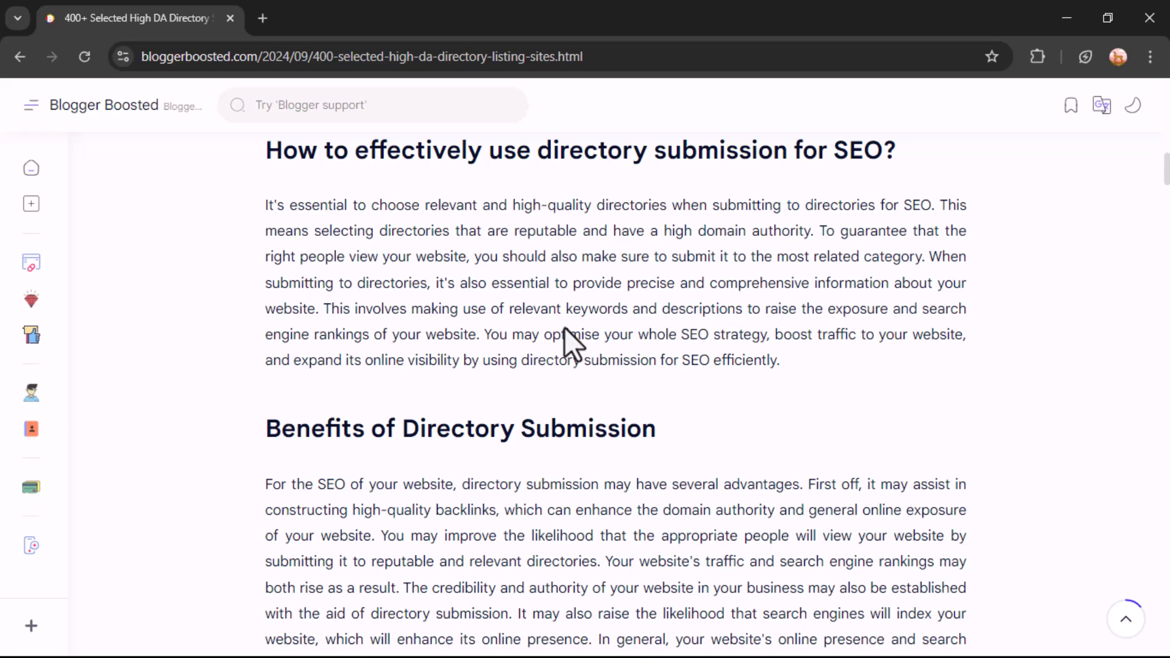
pyautogui.scroll(-2, 564, 327)
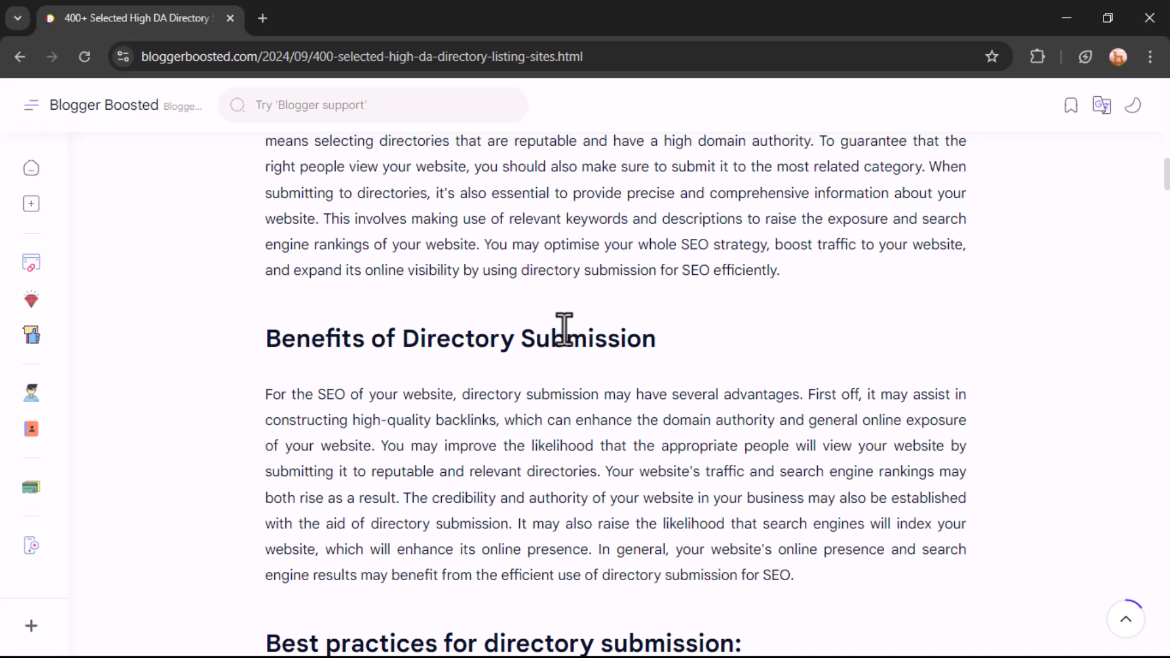
pyautogui.scroll(-1, 564, 330)
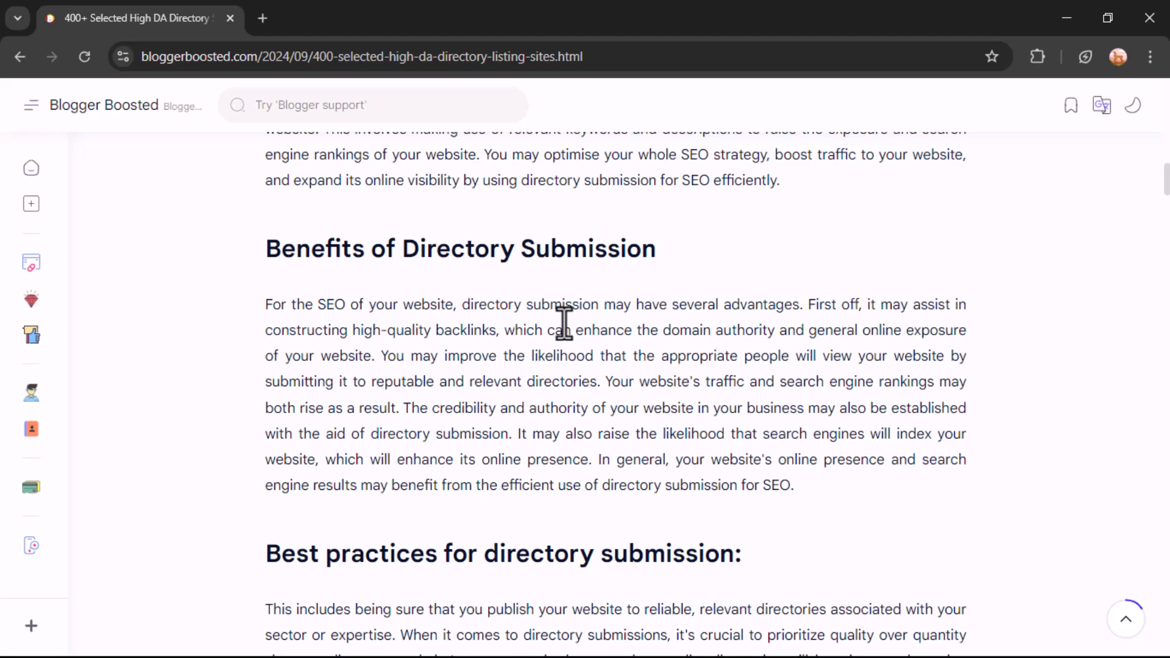
pyautogui.scroll(-6, 564, 322)
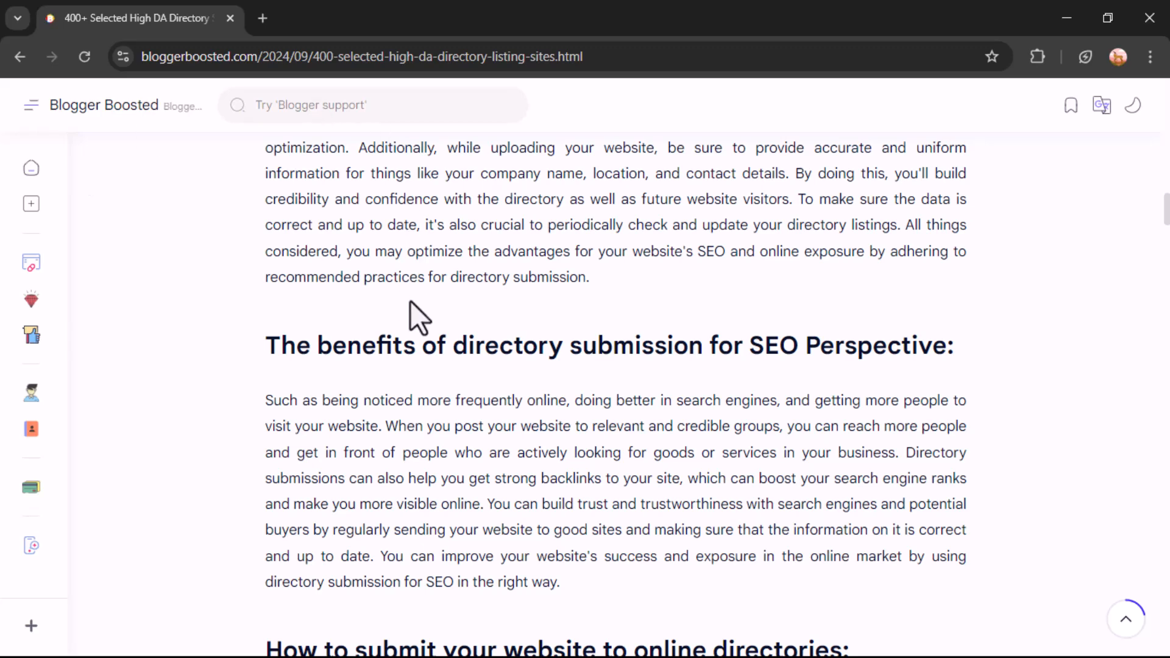
pyautogui.scroll(-7, 411, 301)
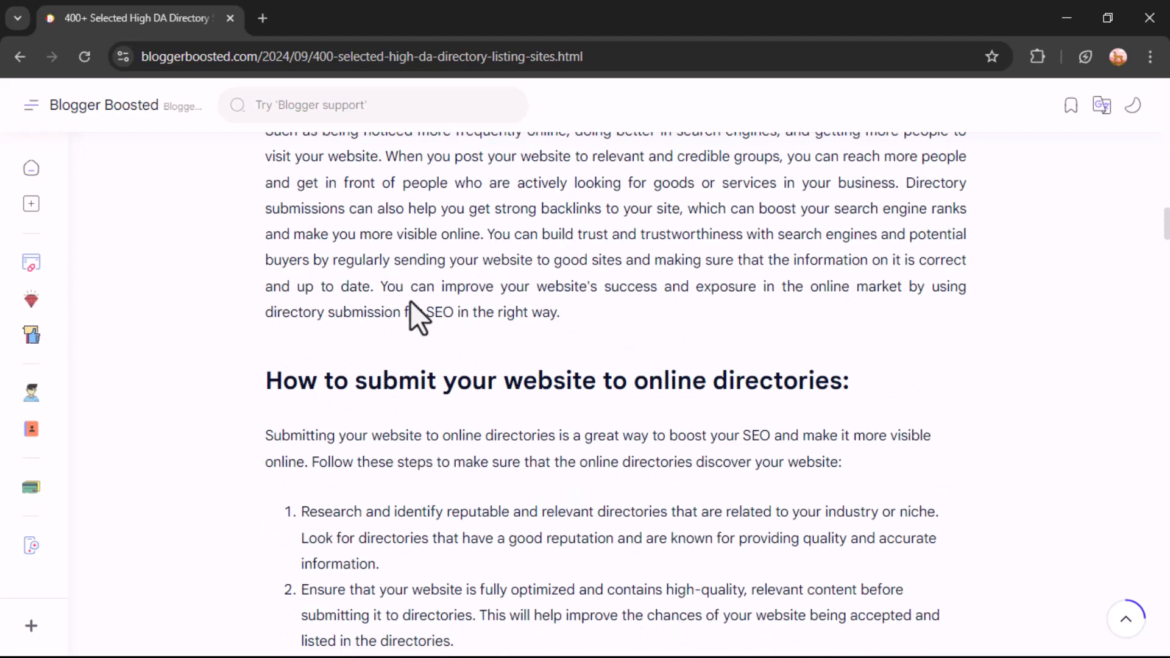
pyautogui.scroll(-15, 411, 301)
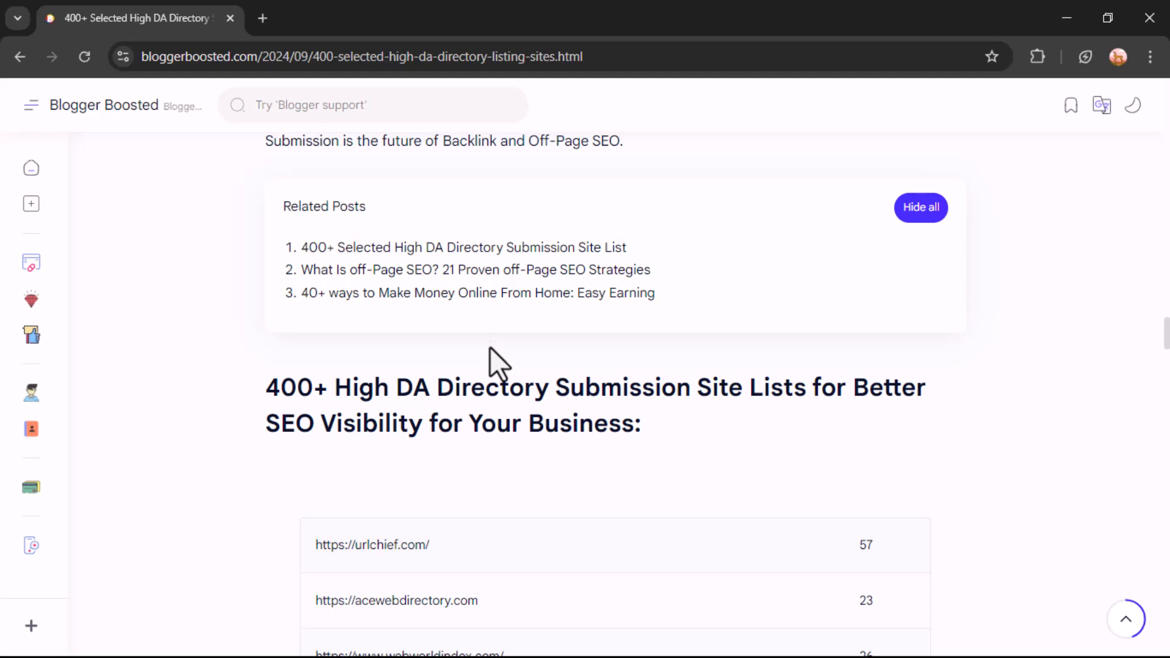
# Scroll through the directory table, selecting and clearing rows from urlchief.com onward
pyautogui.scroll(-1, 476, 467)
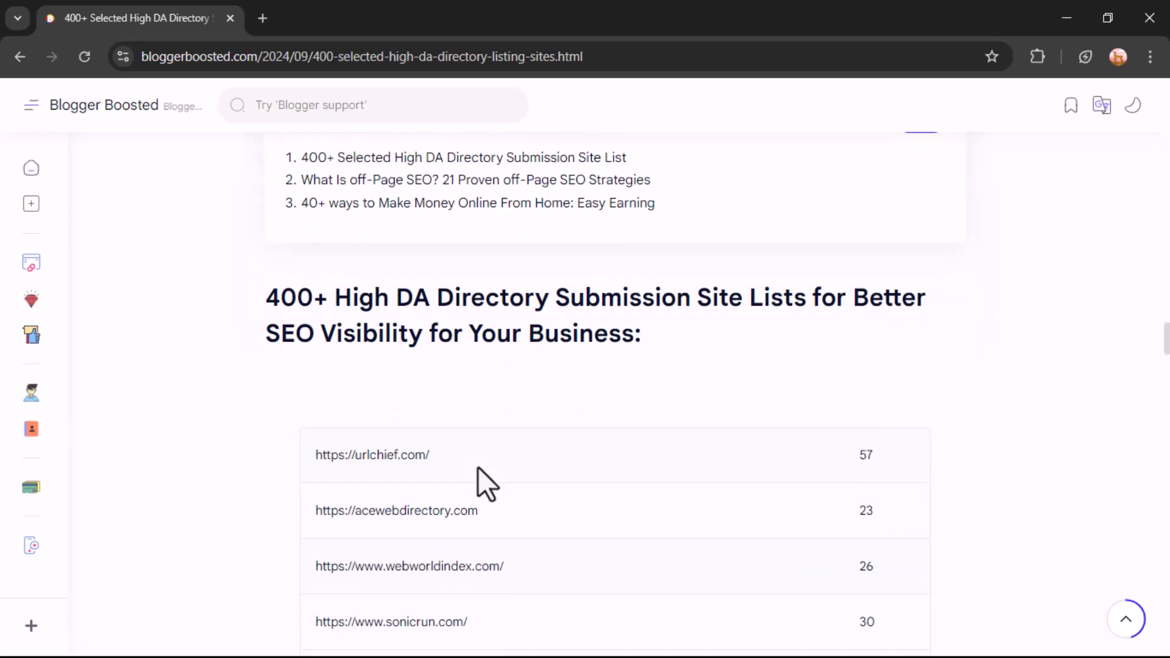
pyautogui.scroll(-2, 621, 360)
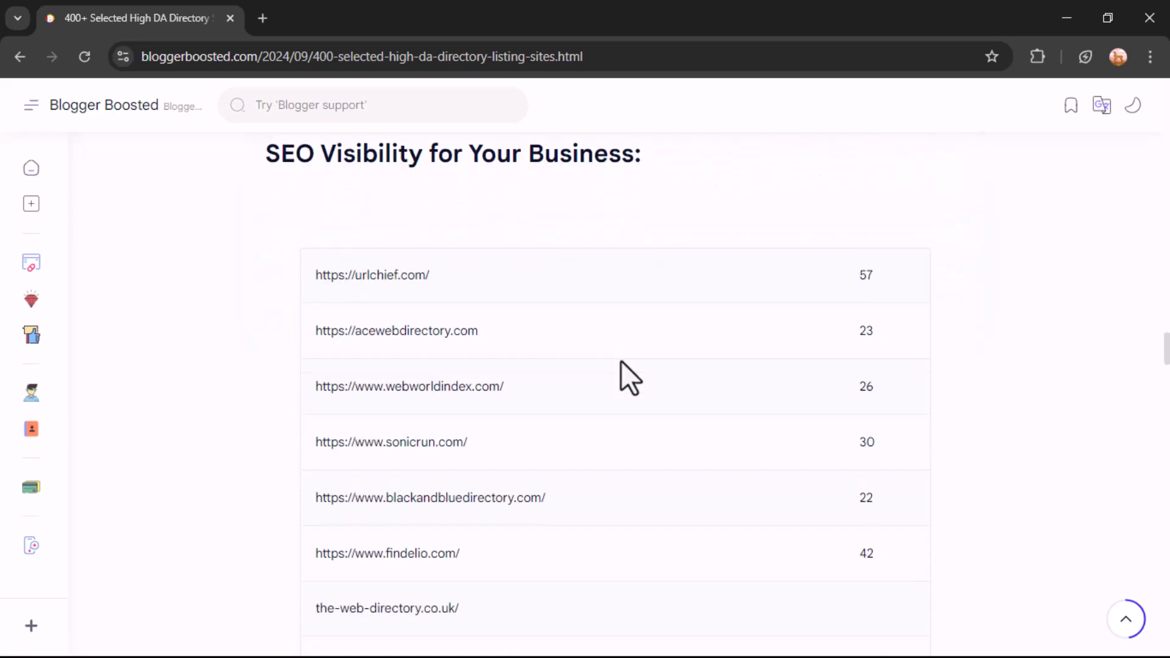
pyautogui.moveTo(316, 275); pyautogui.dragTo(486, 406)
pyautogui.scroll(-15, 497, 436)
pyautogui.scroll(-20, 492, 427)
pyautogui.scroll(-8, 490, 434)
pyautogui.scroll(4, 490, 434)
pyautogui.click(751, 408)
pyautogui.moveTo(889, 410); pyautogui.dragTo(301, 241)
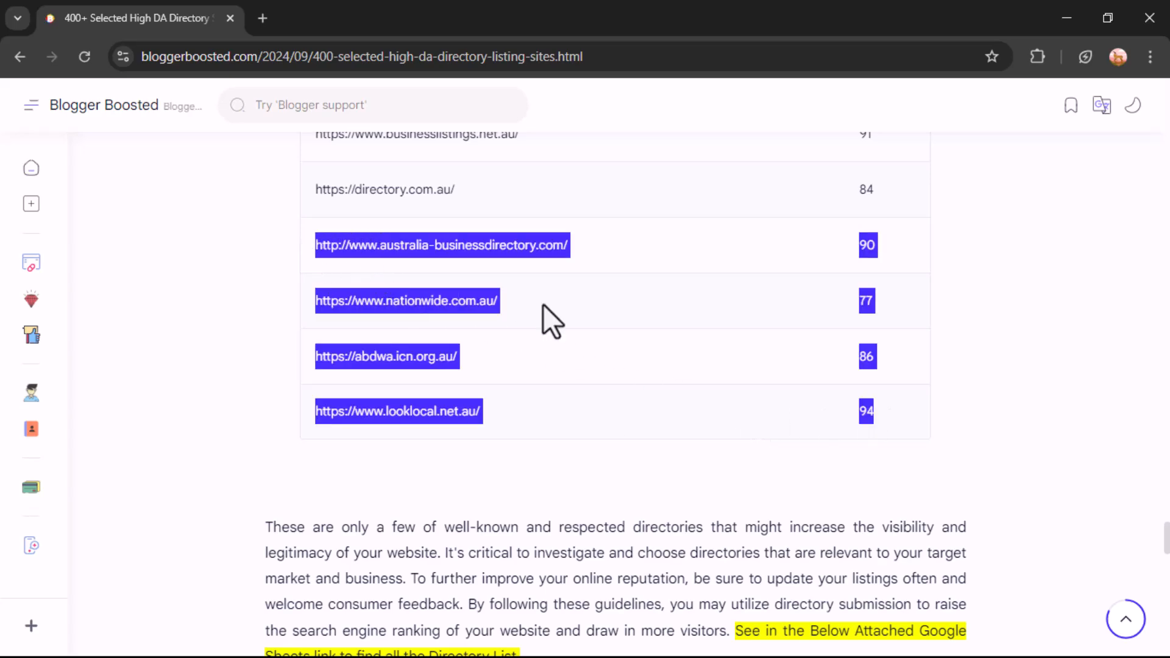
pyautogui.click(543, 305)
pyautogui.scroll(-6, 607, 393)
pyautogui.scroll(3, 539, 373)
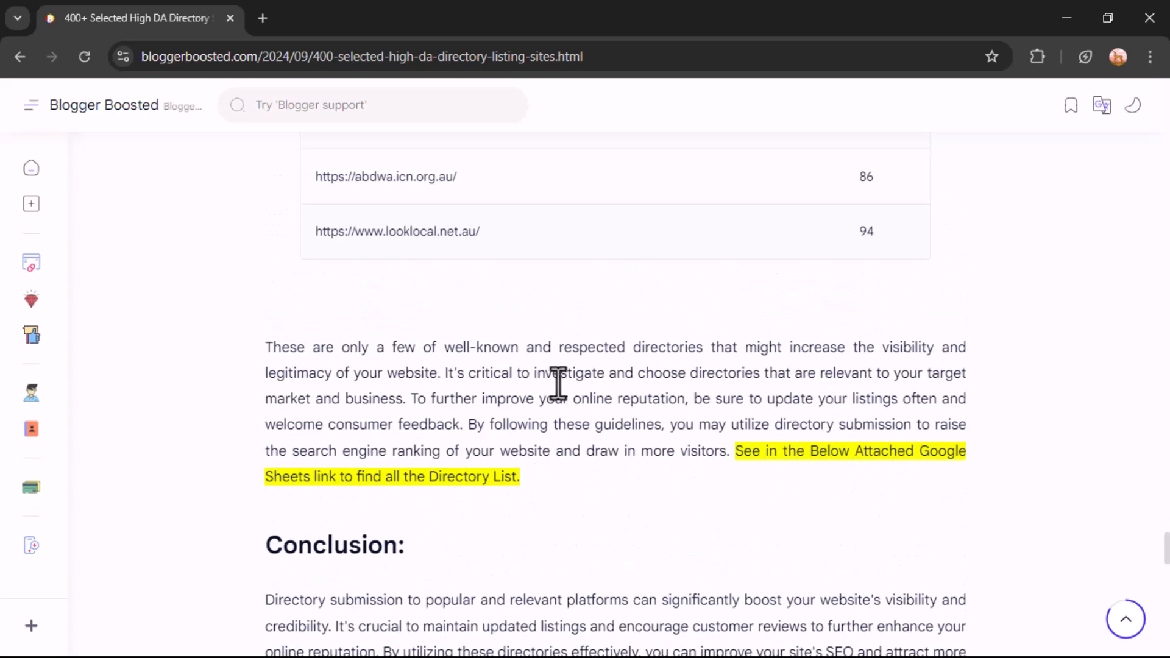
pyautogui.scroll(5, 535, 287)
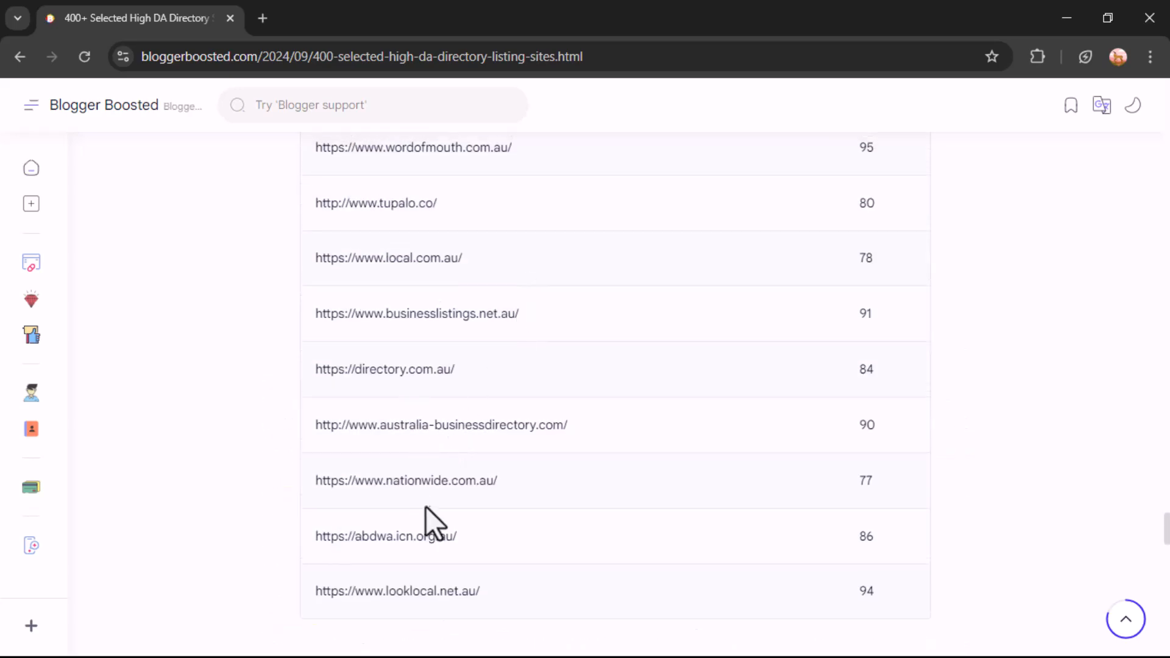
pyautogui.scroll(-12, 533, 452)
pyautogui.scroll(3, 426, 342)
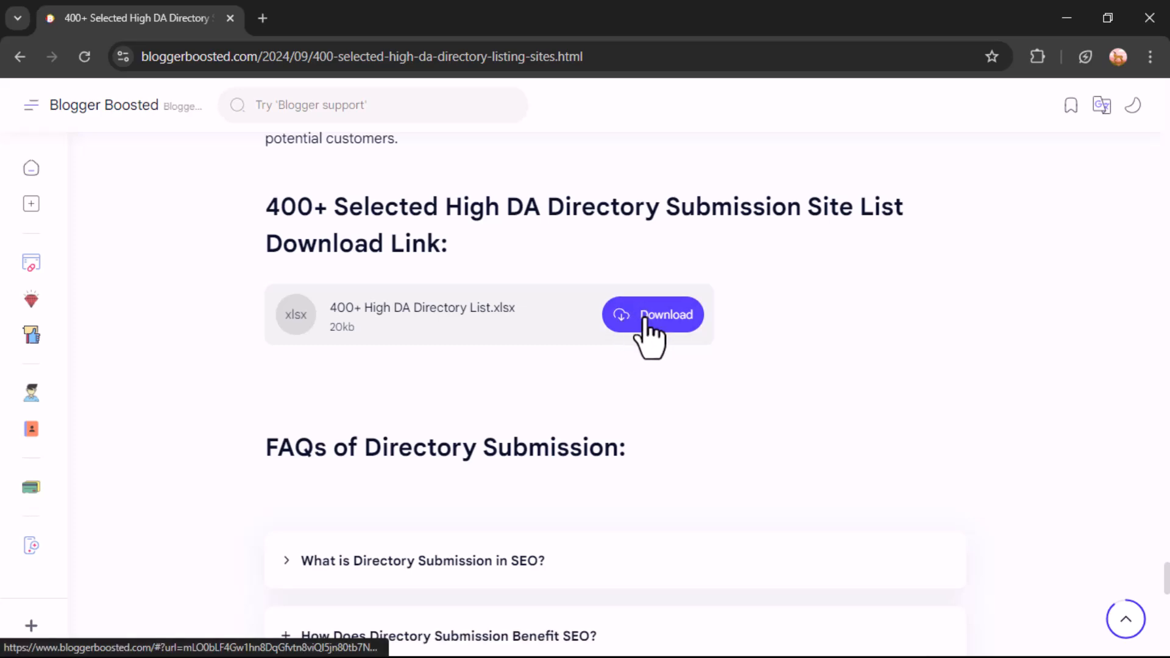
pyautogui.scroll(10, 351, 256)
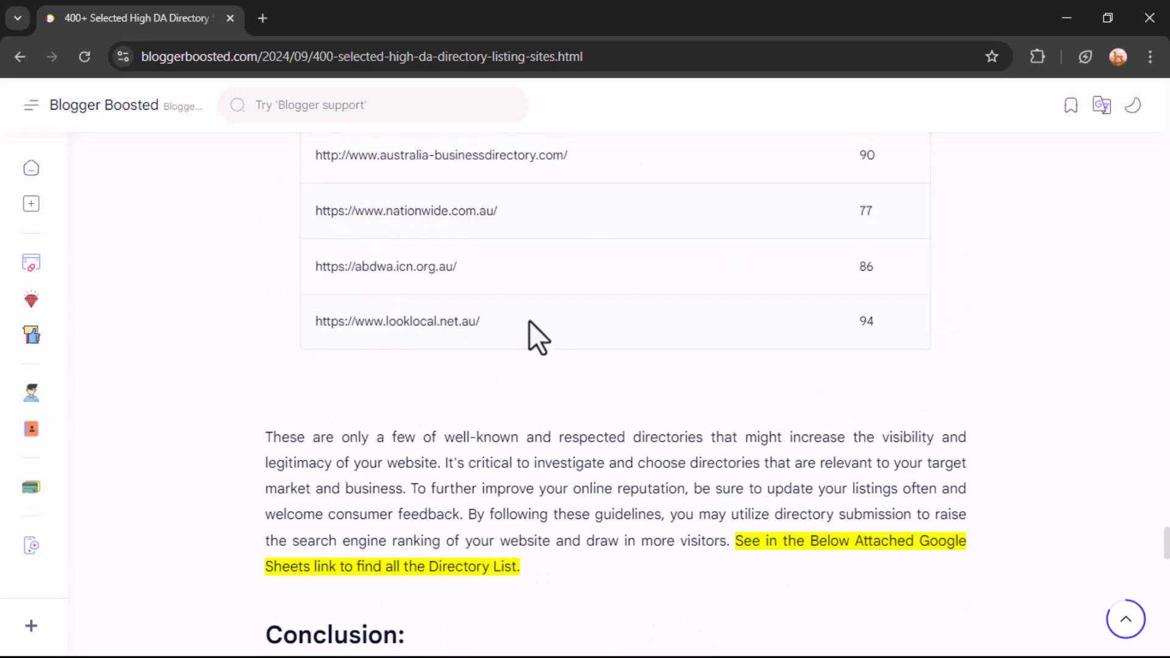
pyautogui.scroll(3, 518, 261)
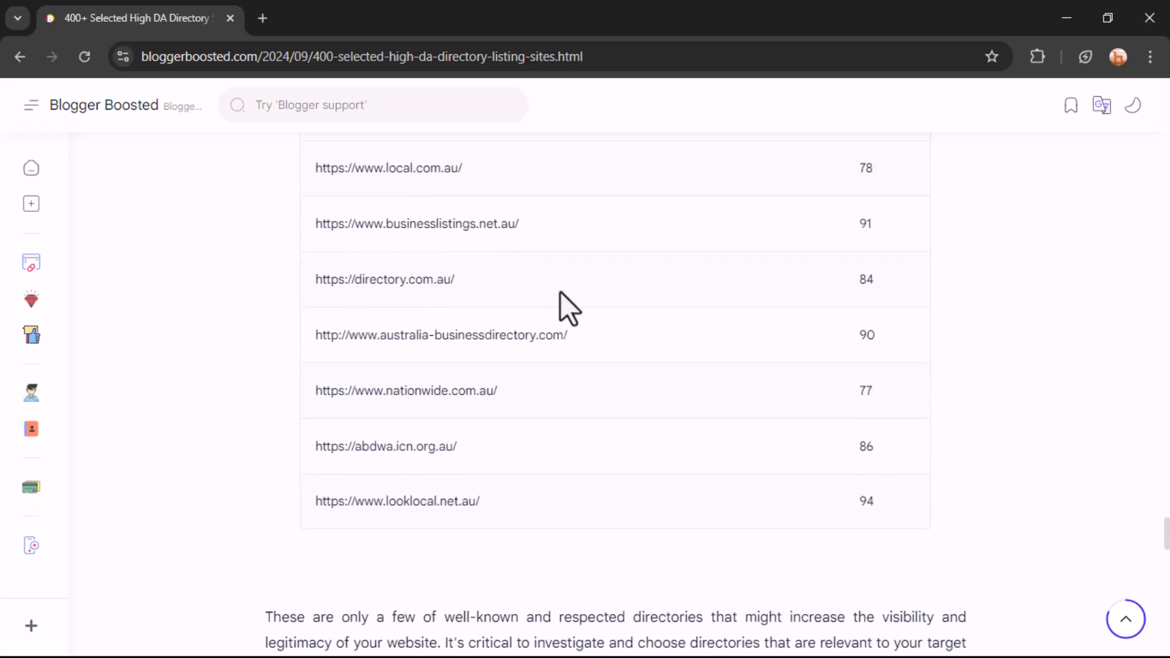
pyautogui.scroll(2, 456, 276)
pyautogui.scroll(1, 464, 268)
pyautogui.tripleClick(455, 285)
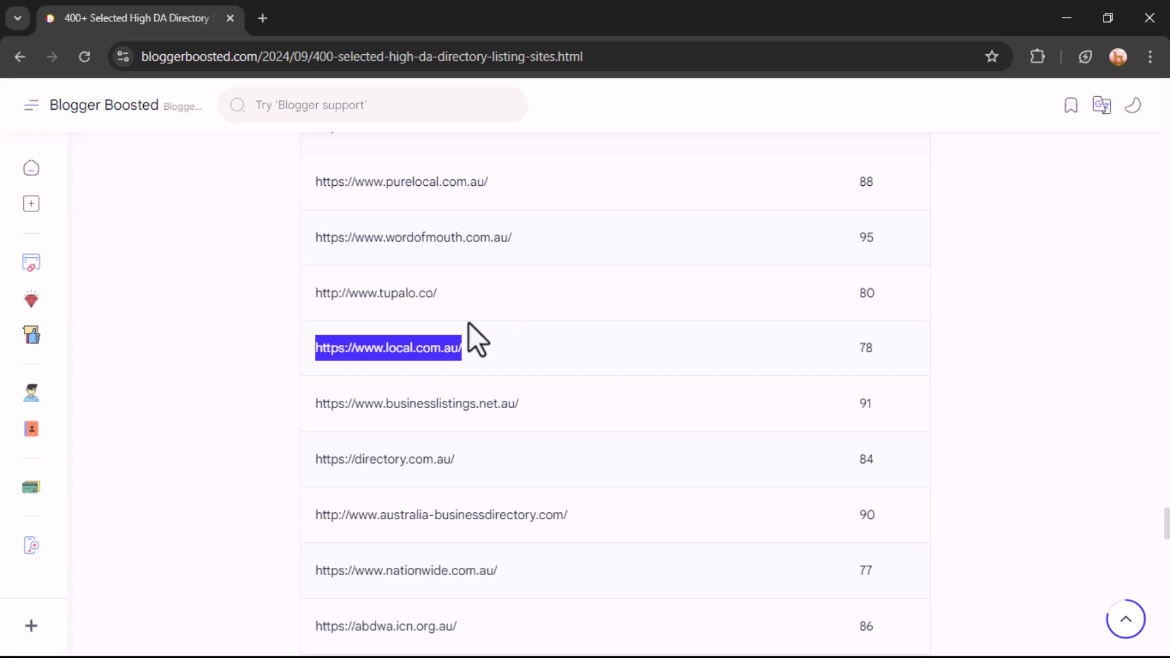
pyautogui.click(404, 463)
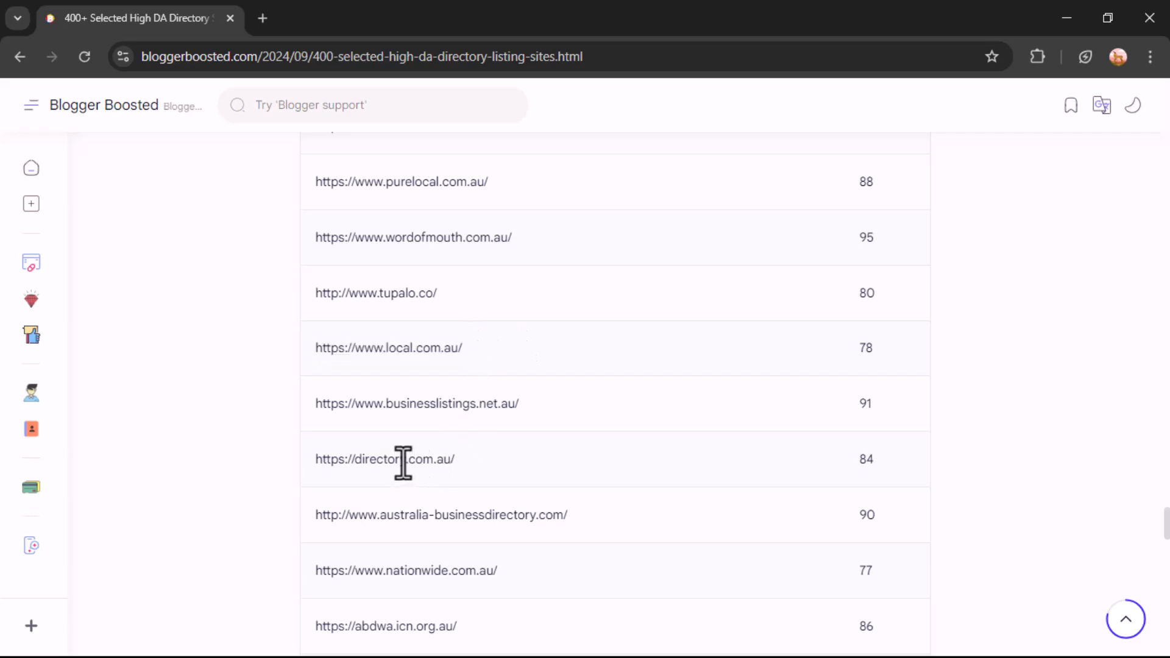
pyautogui.tripleClick(404, 463)
pyautogui.rightClick(404, 463)
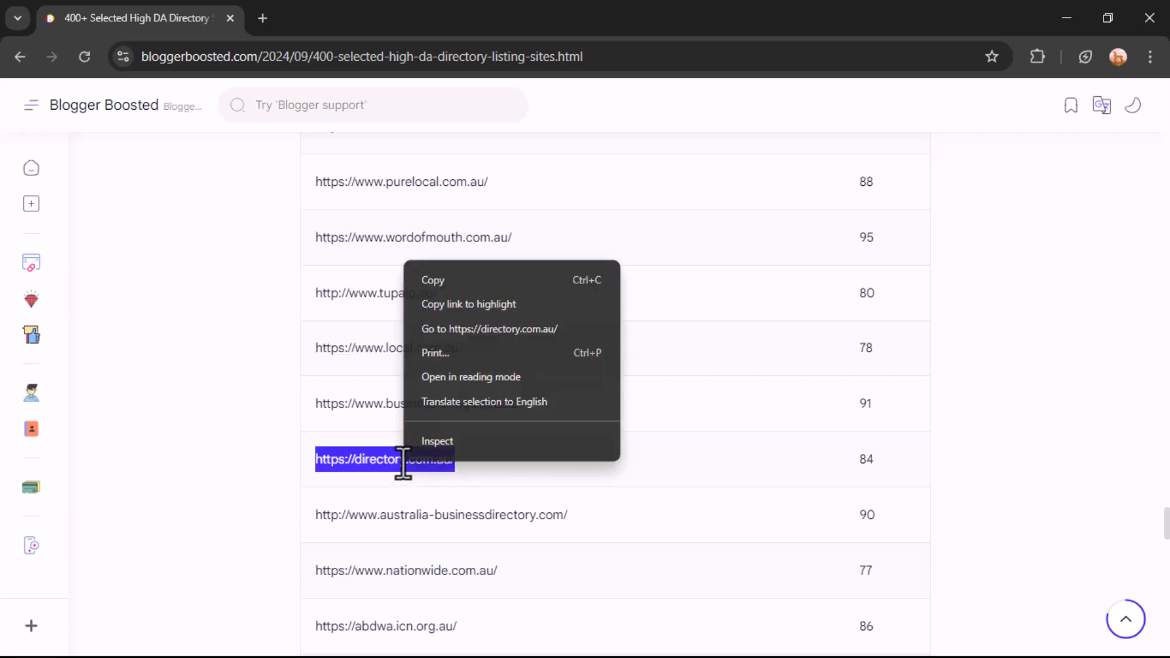
pyautogui.click(485, 330)
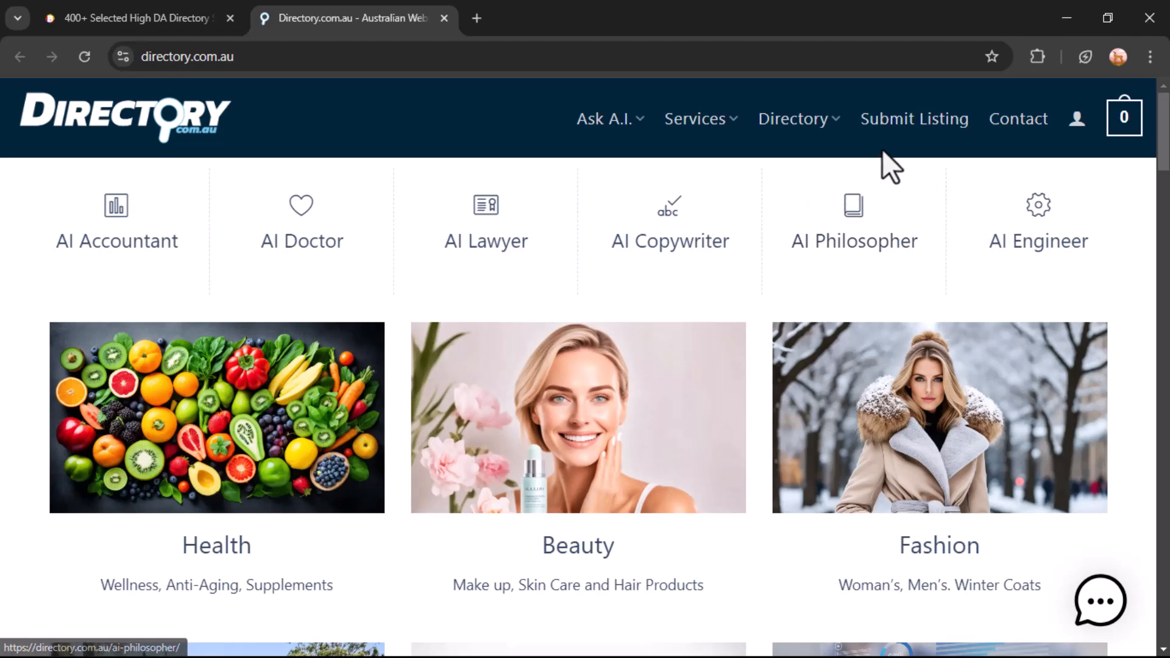
pyautogui.moveTo(813, 130)
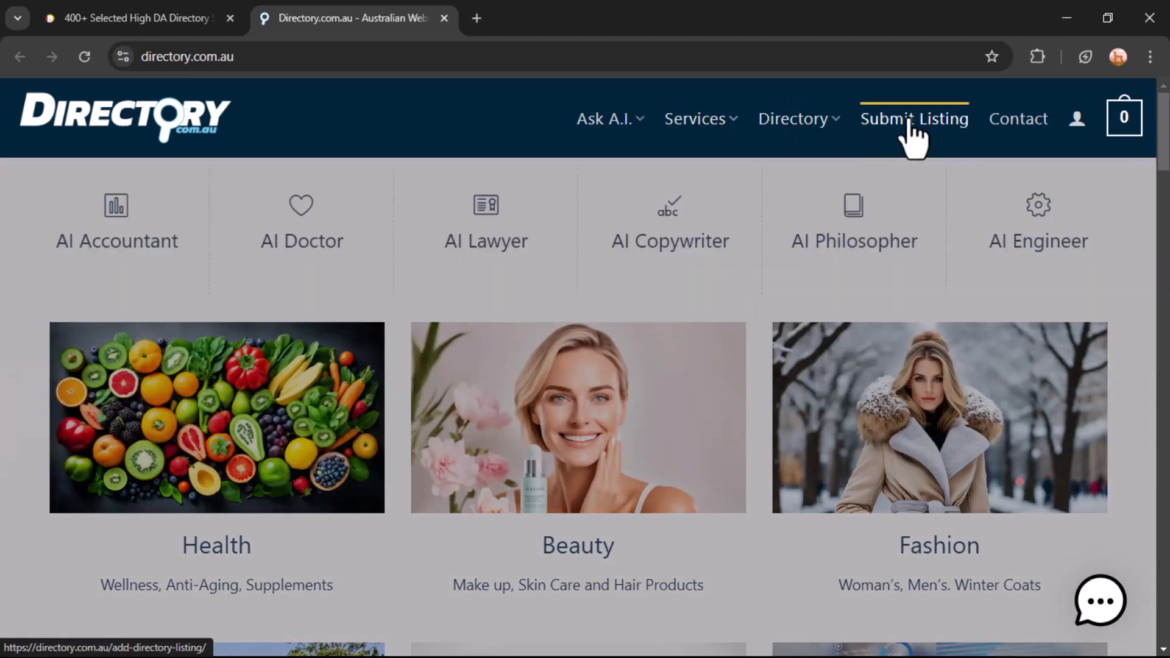
# Register via Submit Listing with username bloggerboosted and a saved e-mail address
pyautogui.click(909, 122)
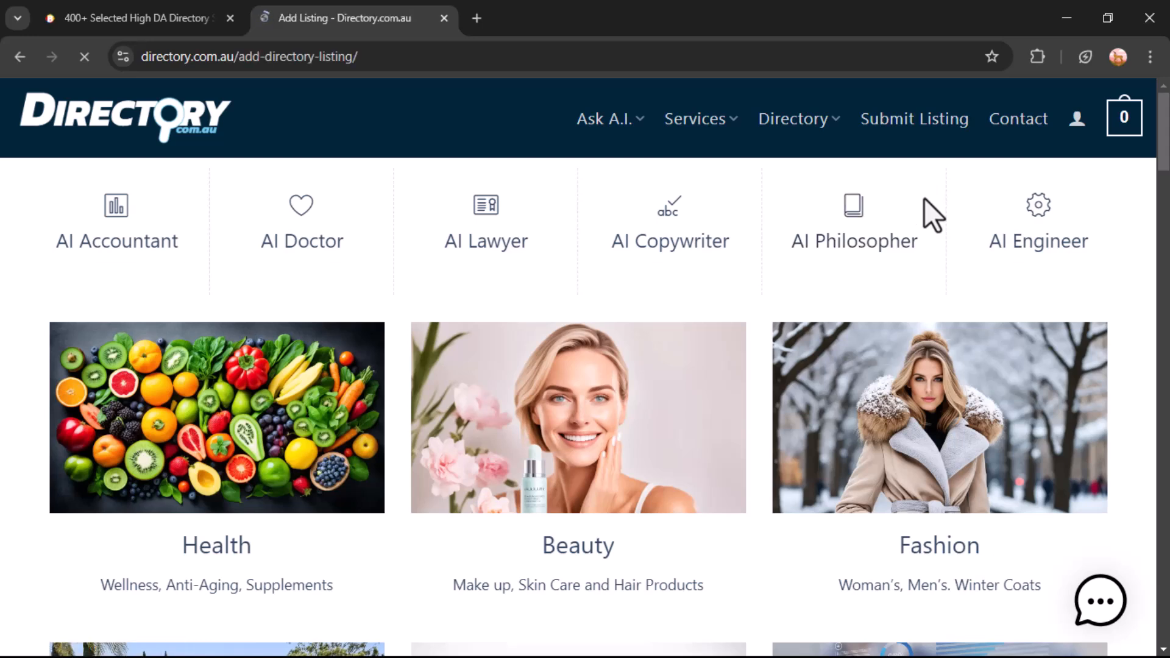
pyautogui.scroll(-1, 499, 258)
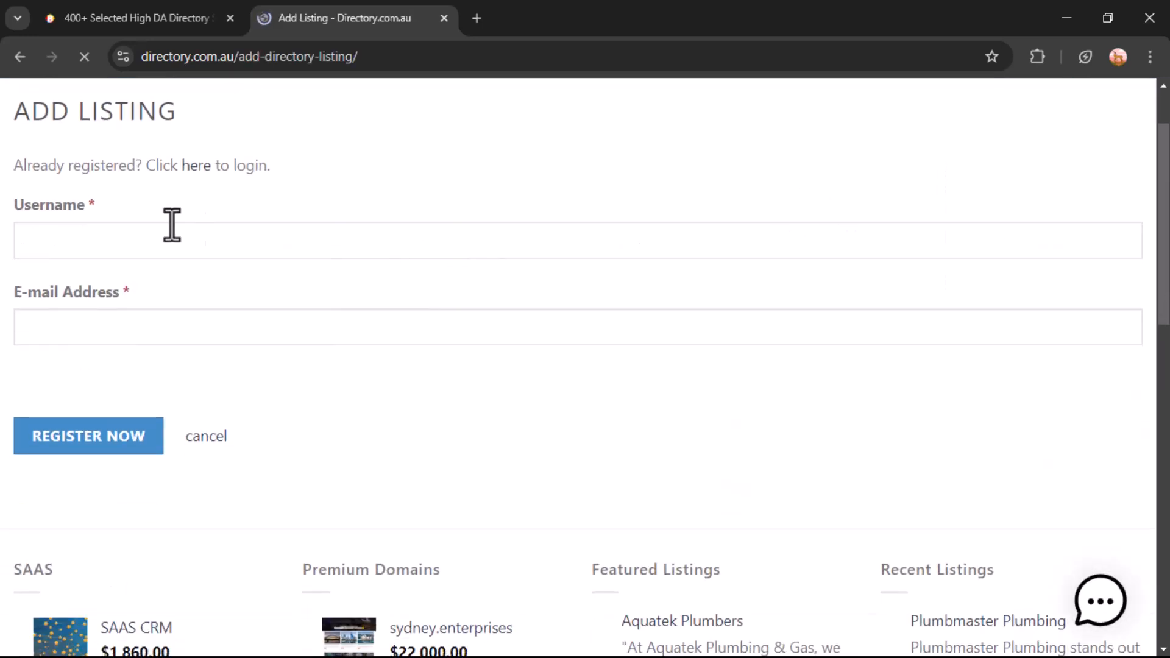
pyautogui.click(243, 243)
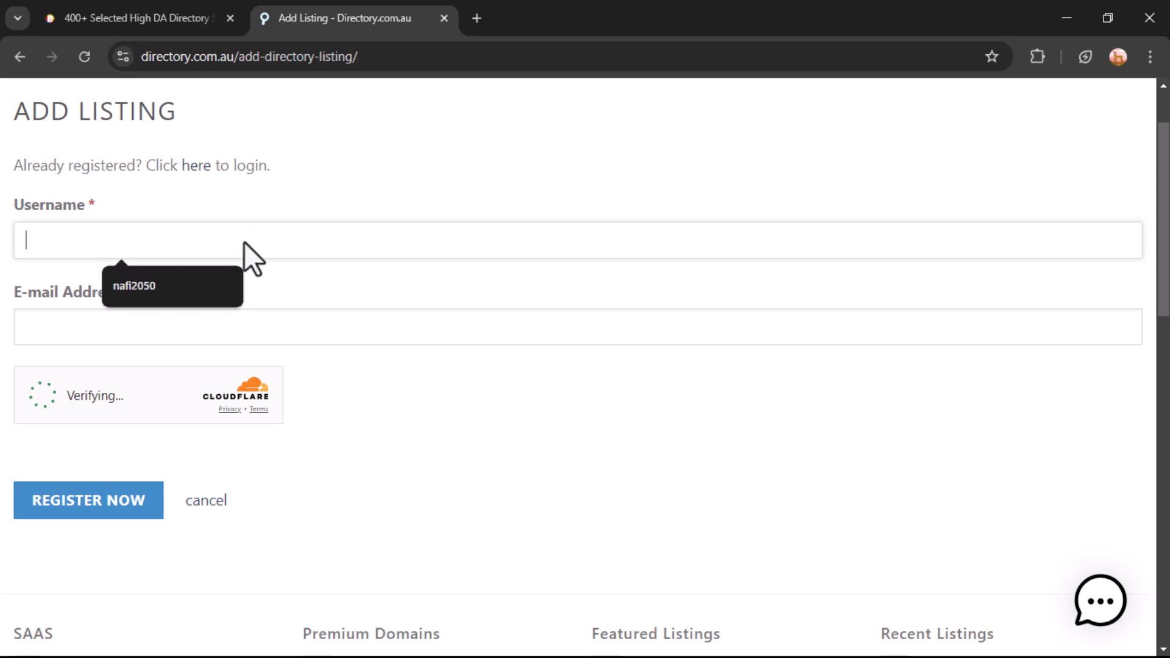
pyautogui.click(436, 262)
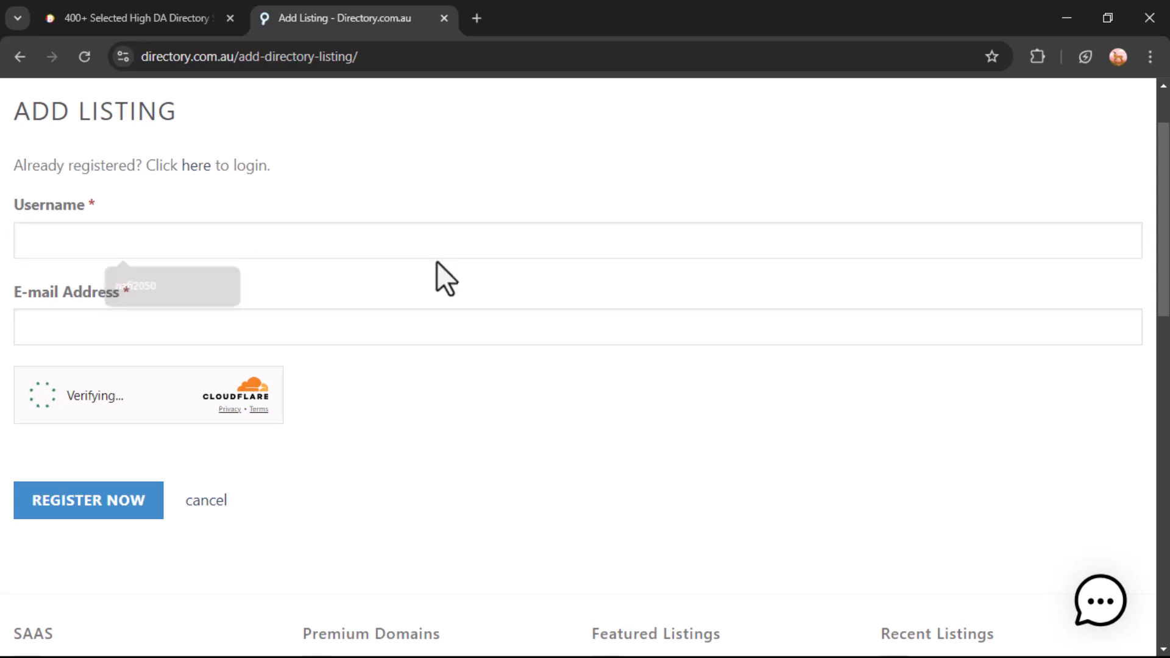
pyautogui.click(318, 253)
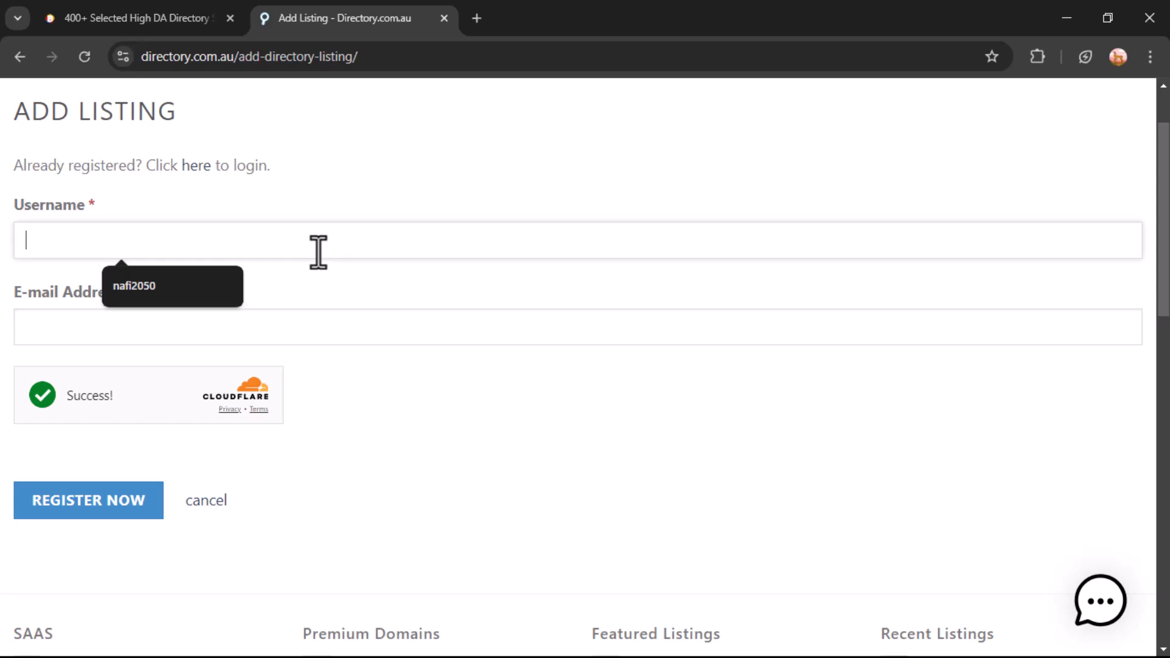
pyautogui.write('blogg')
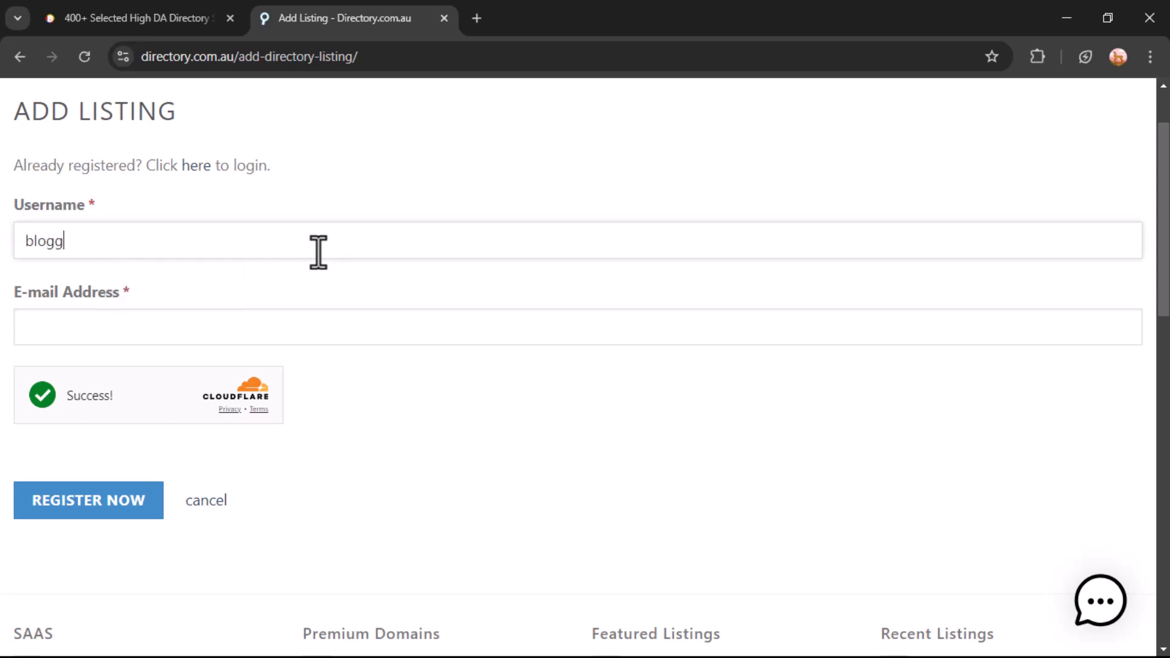
pyautogui.write('erboosted')
pyautogui.press('Tab')
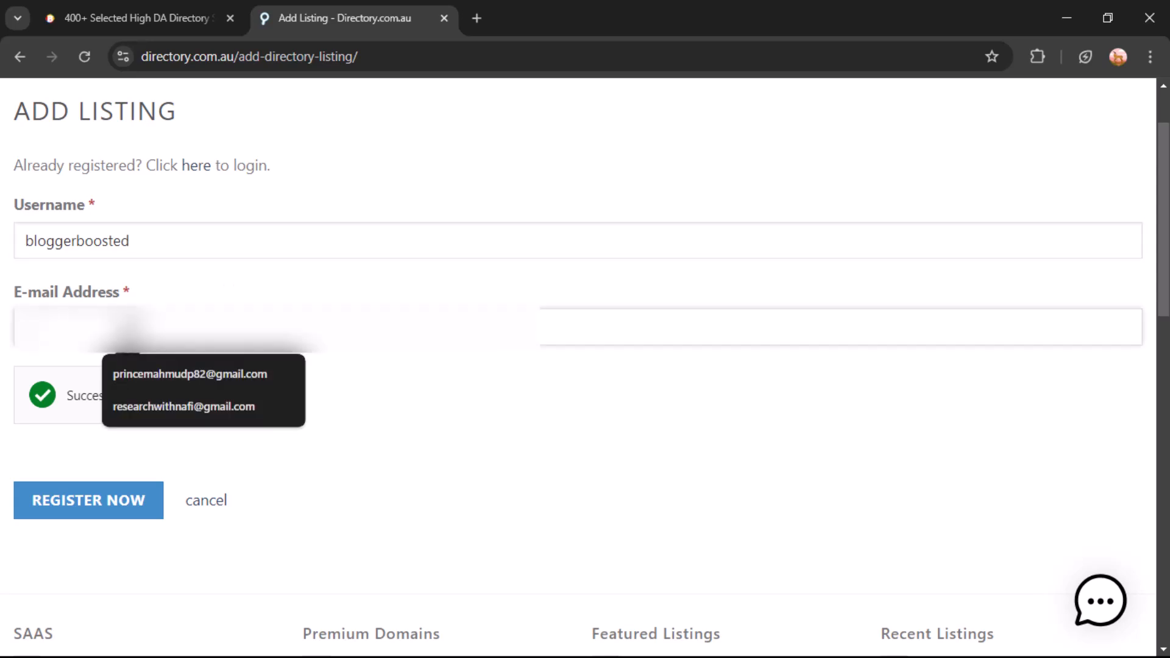
pyautogui.click(182, 404)
pyautogui.click(89, 495)
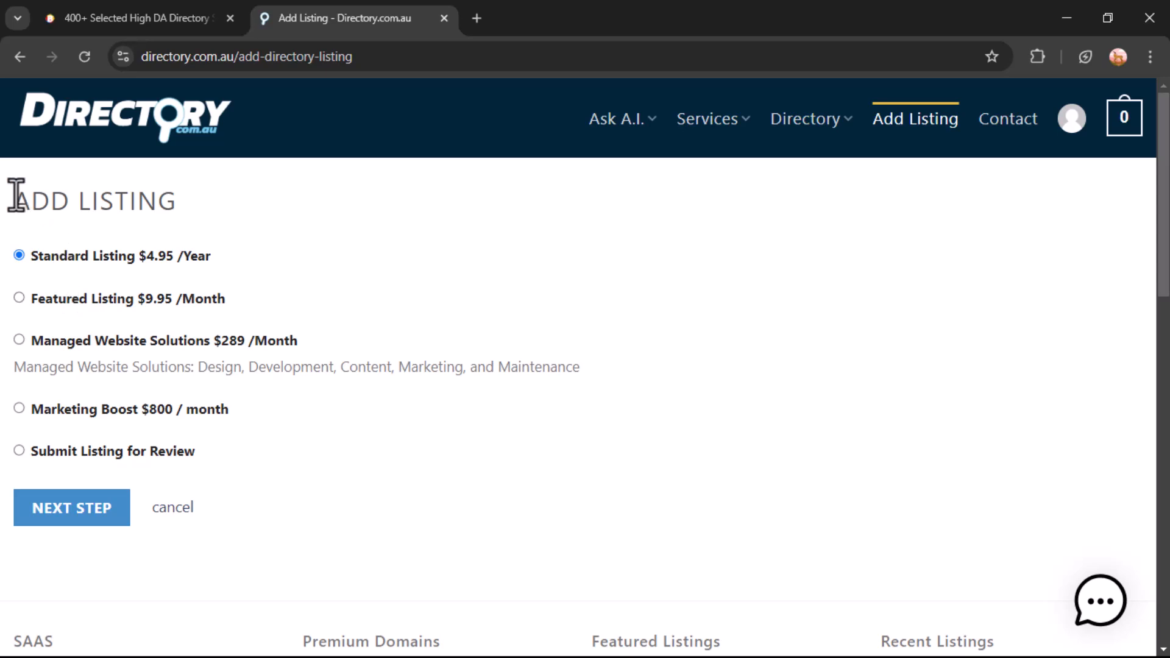
# Switch the plan from Standard Listing to Submit Listing for Review and continue
pyautogui.moveTo(16, 199); pyautogui.dragTo(345, 533)
pyautogui.click(416, 304)
pyautogui.moveTo(30, 449); pyautogui.dragTo(148, 450)
pyautogui.click(18, 451)
pyautogui.click(202, 451)
pyautogui.click(88, 509)
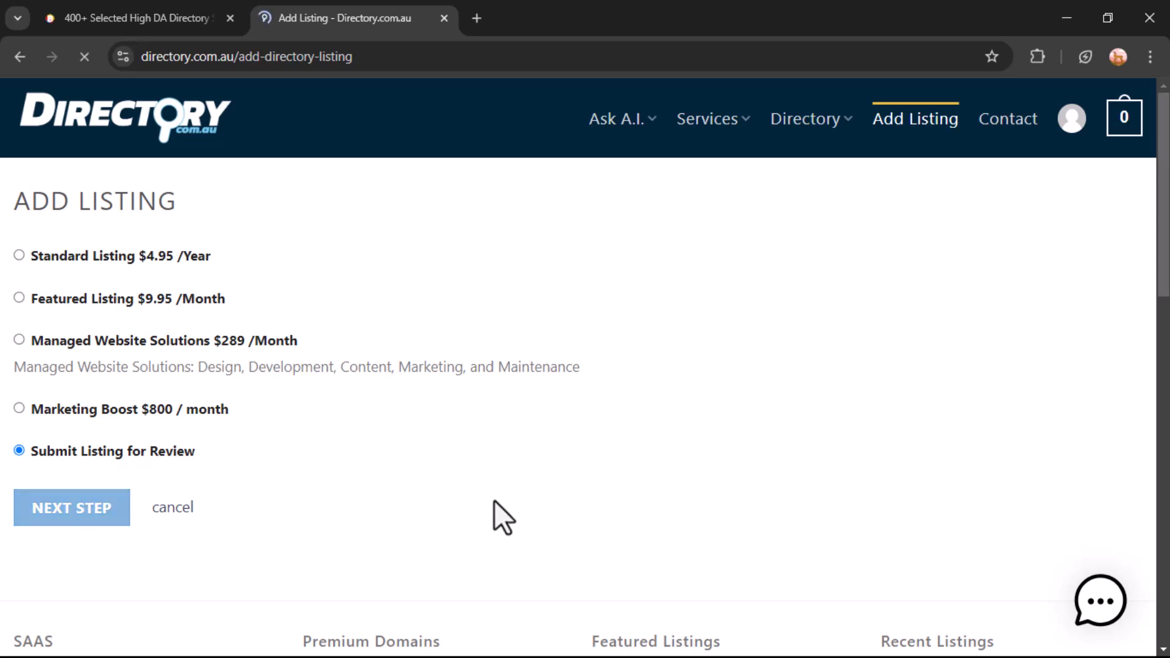
# Enter title BloggerBoosted and pick location Perth WA, Australia from the suggestions
pyautogui.click(184, 351)
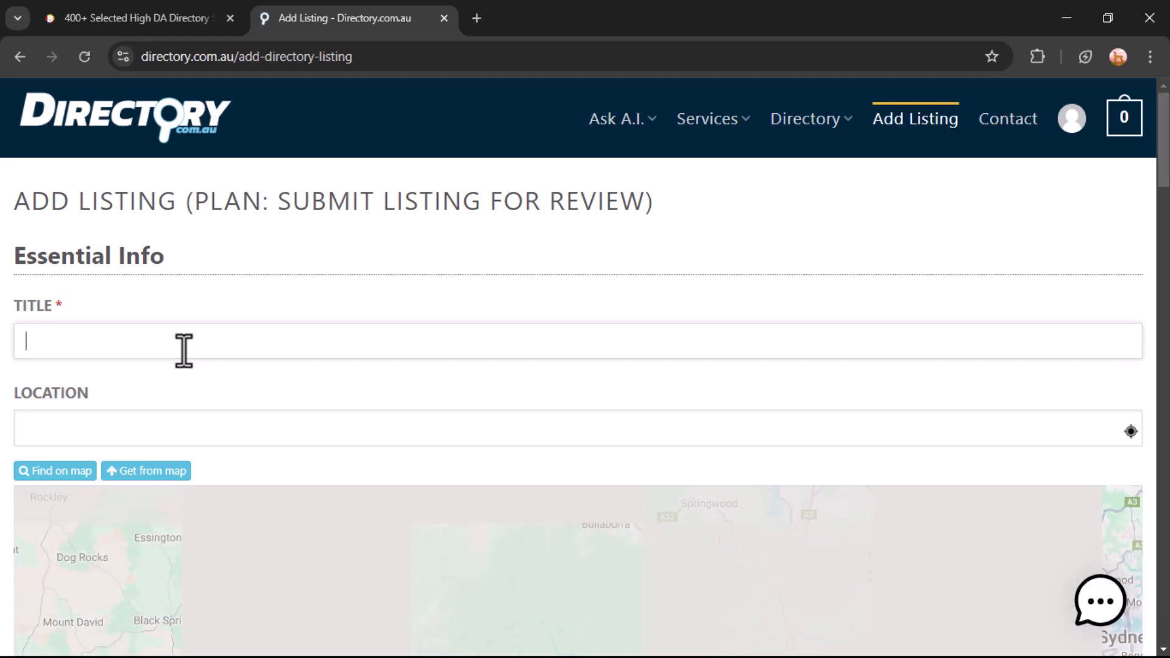
pyautogui.write('Blogge')
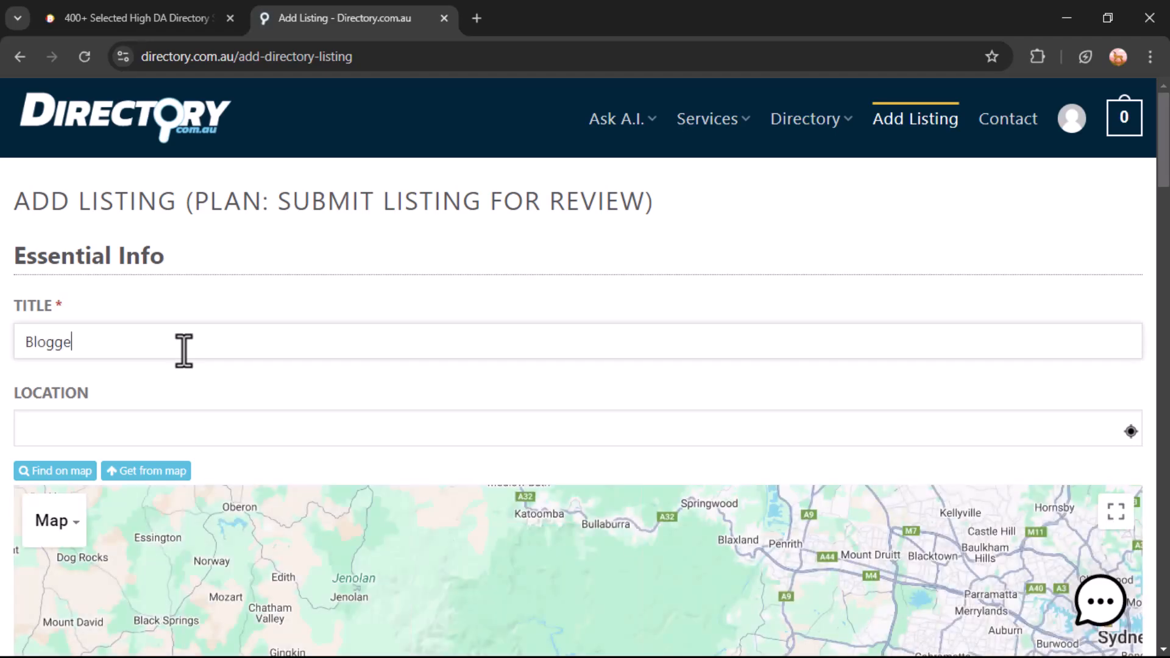
pyautogui.write('rBoosted')
pyautogui.scroll(-1, 79, 396)
pyautogui.click(121, 340)
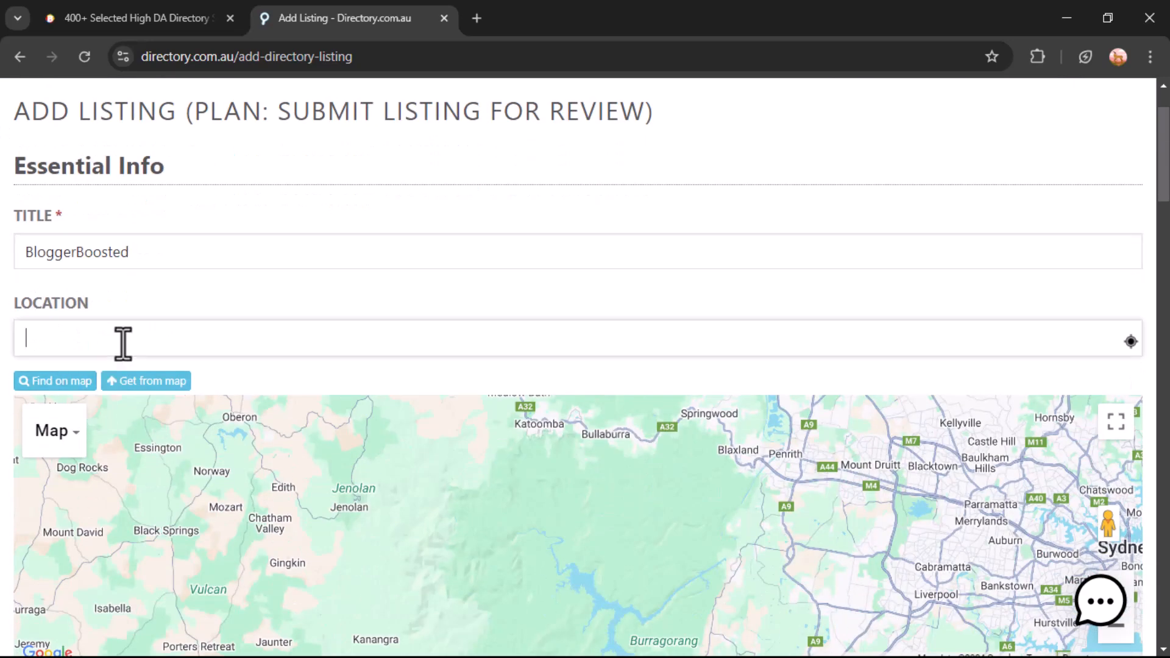
pyautogui.write('Perth')
pyautogui.click(95, 371)
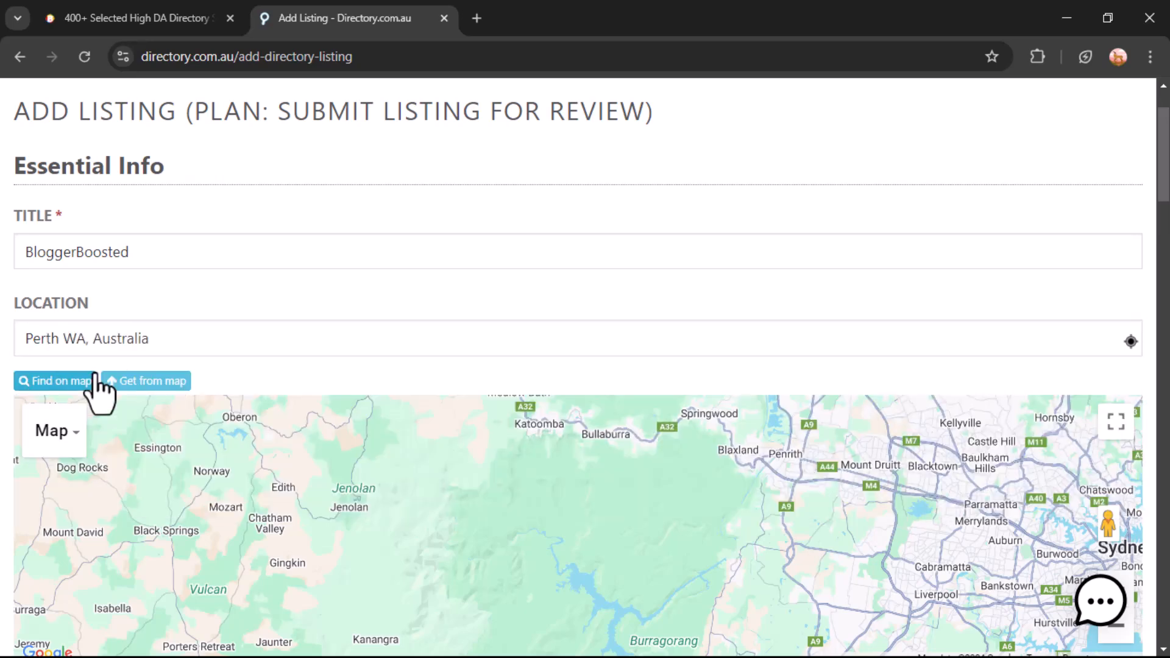
pyautogui.scroll(-1, 238, 356)
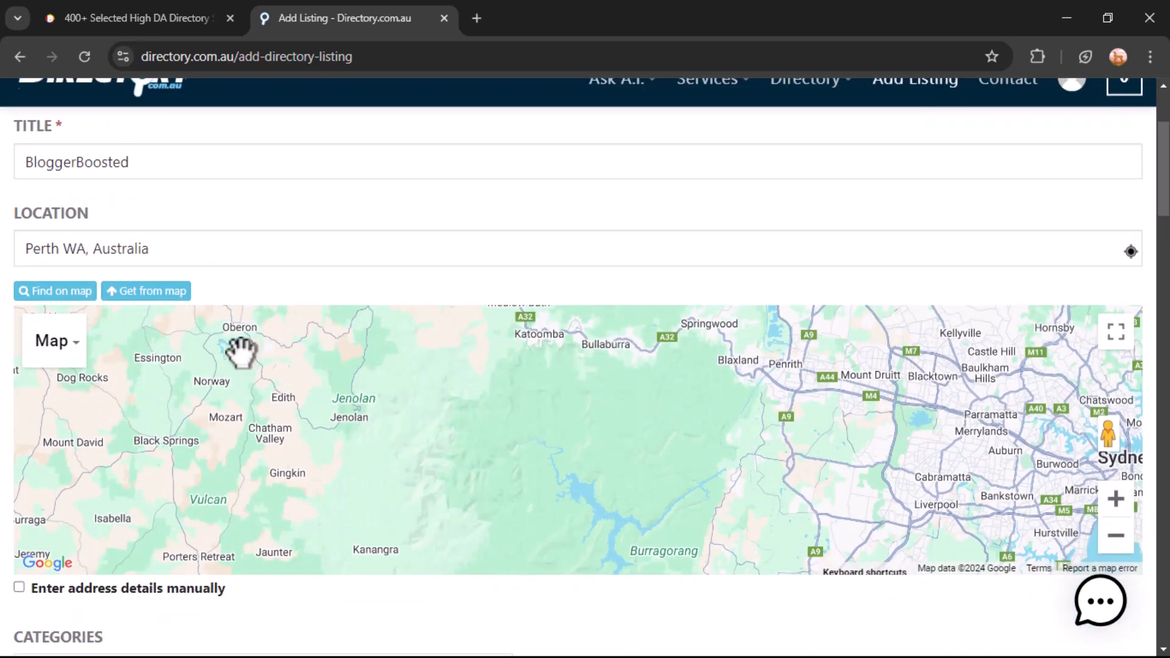
pyautogui.scroll(-1, 499, 384)
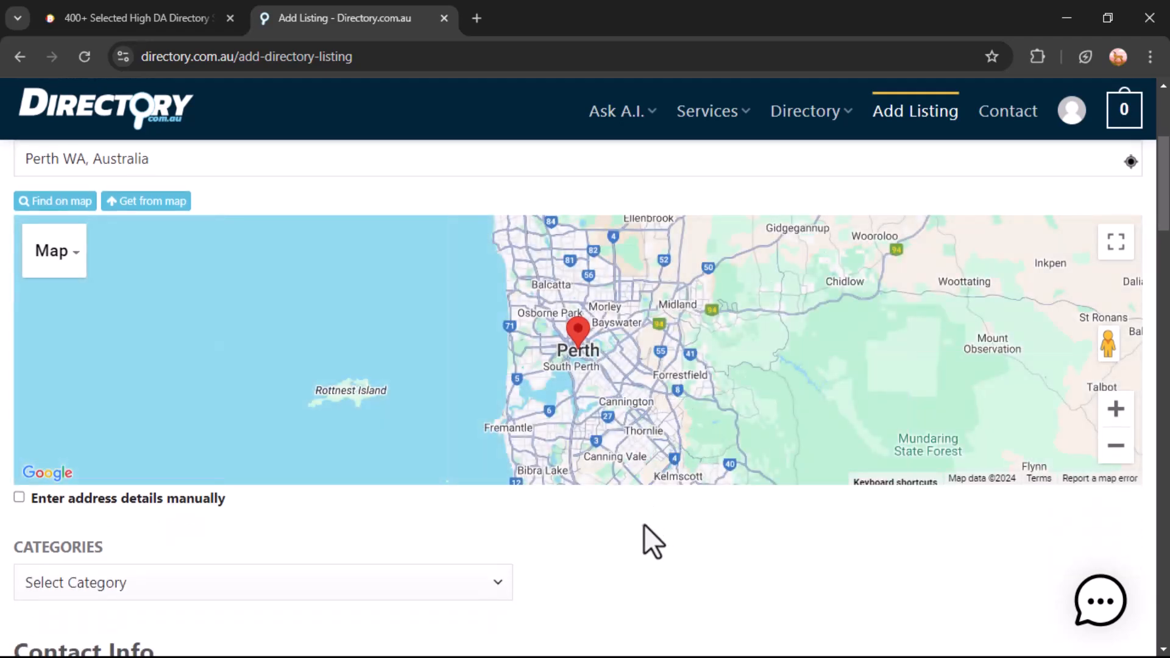
pyautogui.scroll(-1, 644, 524)
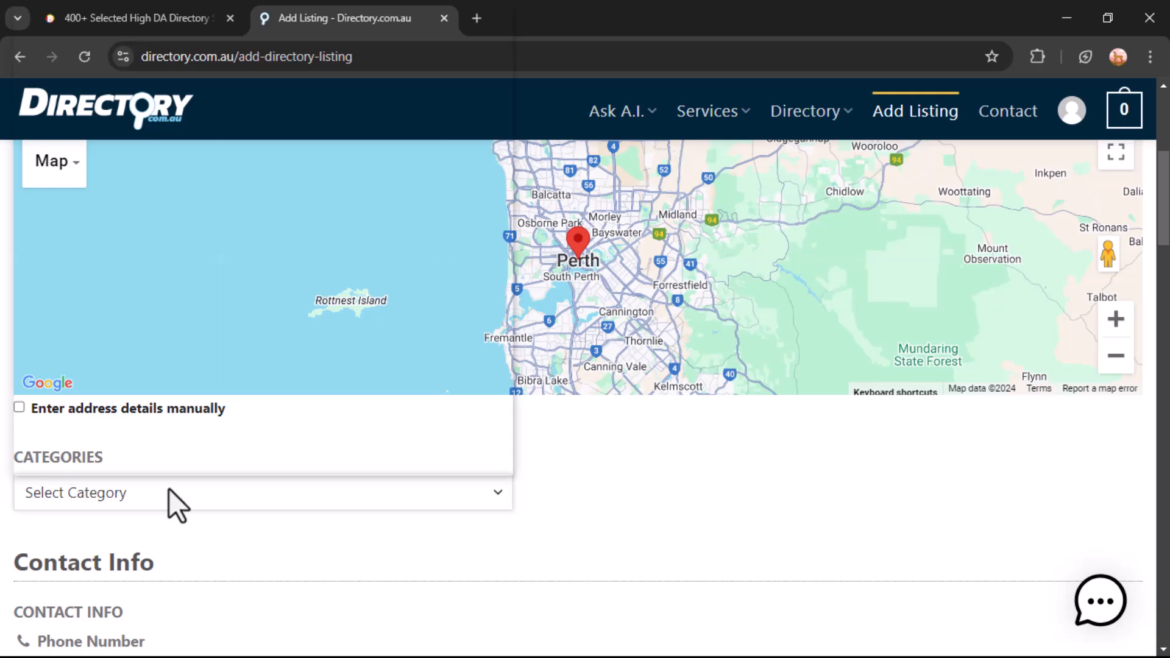
# Choose Web Design in the Categories dropdown, then focus the Phone Number field
pyautogui.click(170, 488)
pyautogui.scroll(-20, 146, 293)
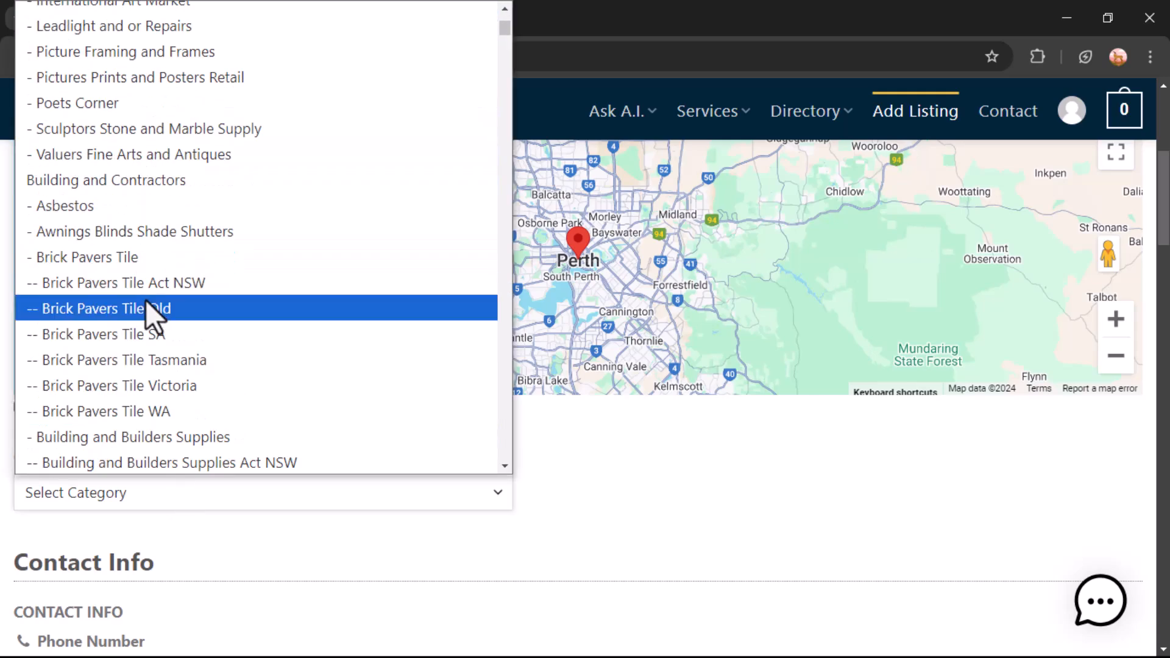
pyautogui.scroll(-20, 146, 309)
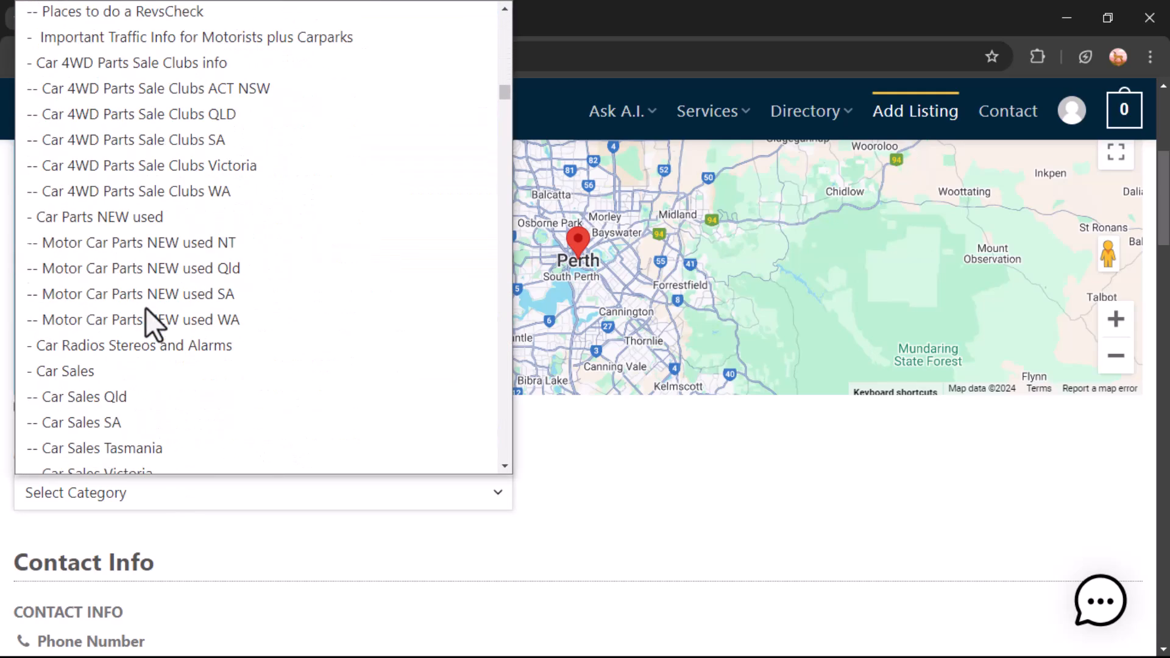
pyautogui.press('w')
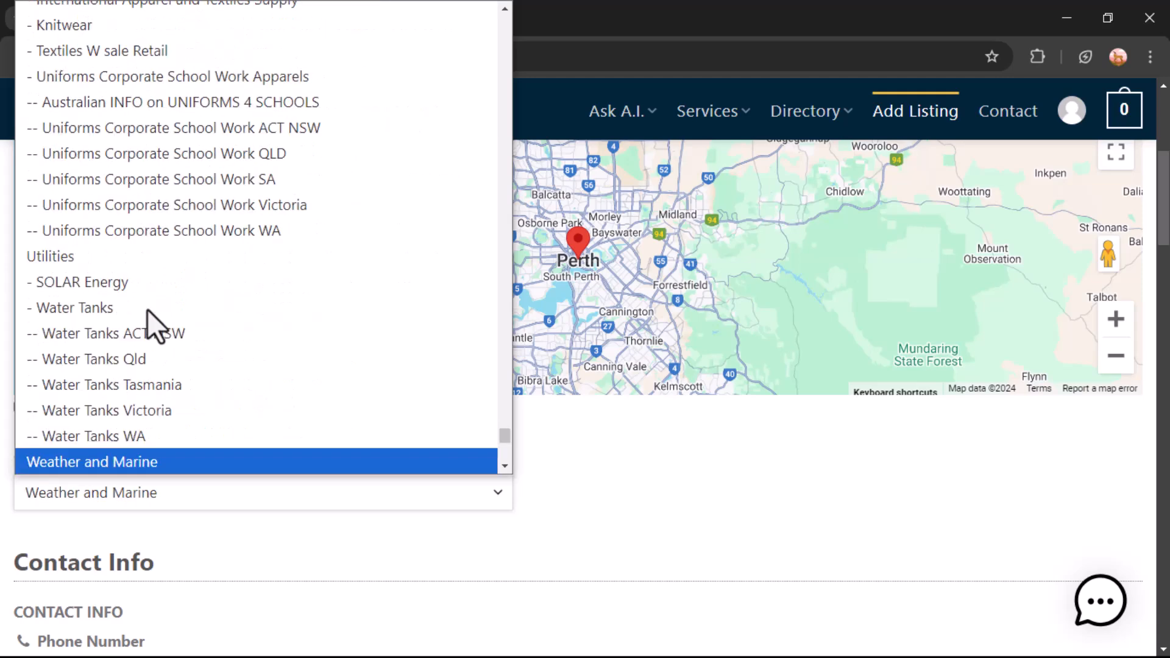
pyautogui.scroll(-6, 153, 332)
pyautogui.press('w')
pyautogui.press('w')
pyautogui.press('w')
pyautogui.press('w')
pyautogui.press('w')
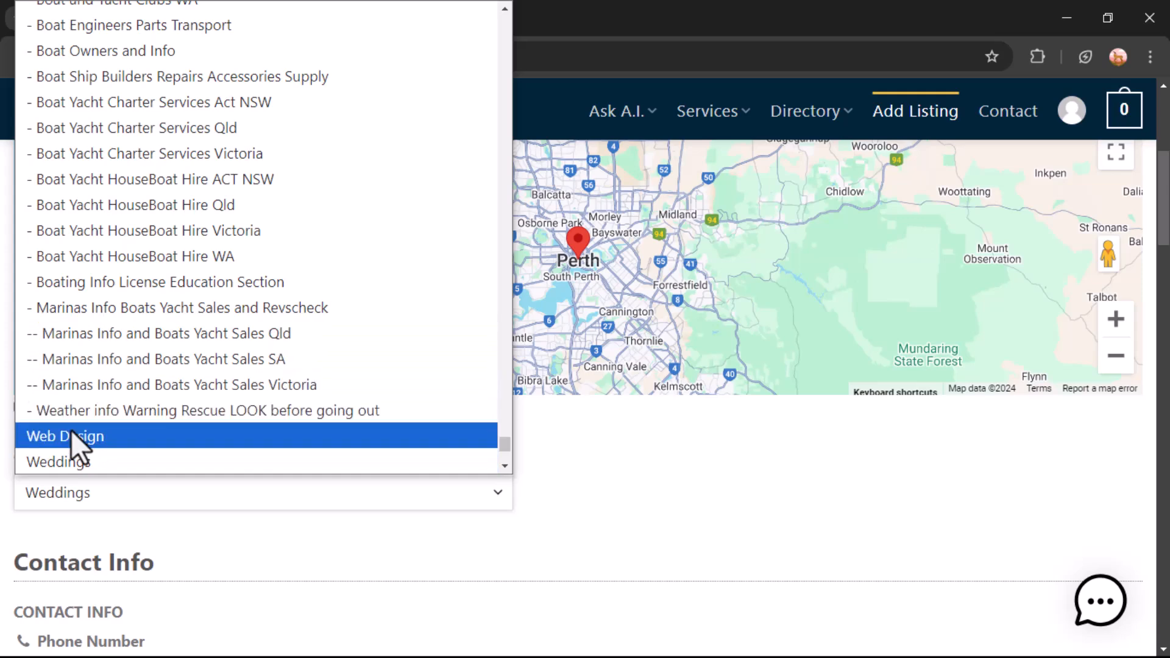
pyautogui.scroll(-3, 73, 430)
pyautogui.click(94, 262)
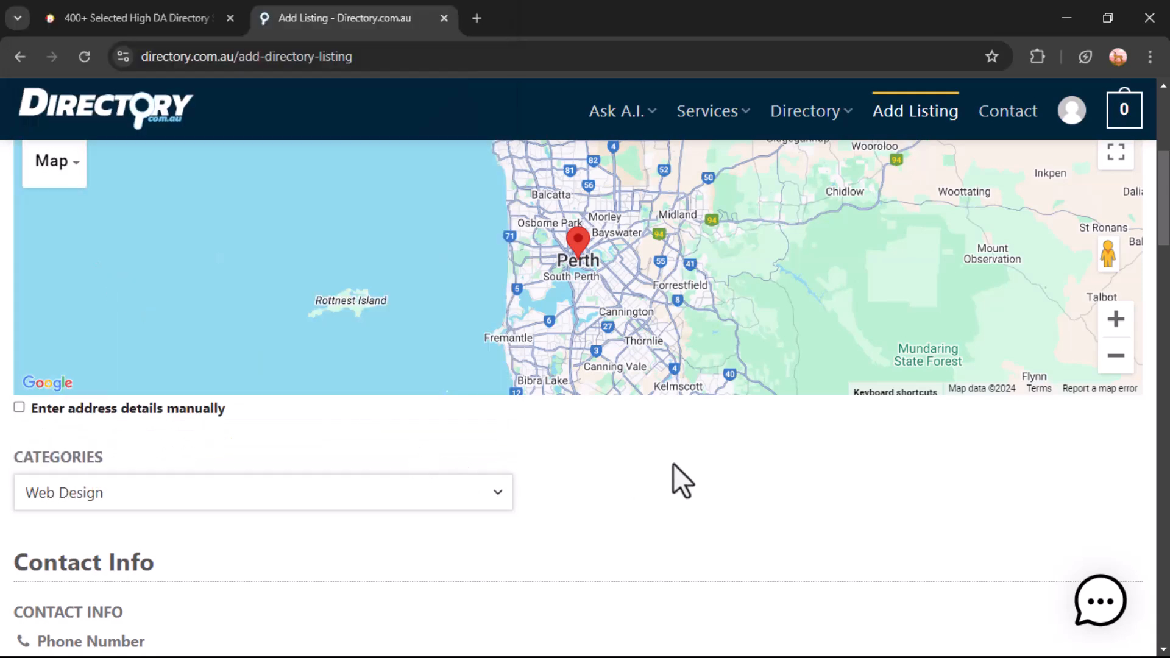
pyautogui.scroll(-4, 673, 463)
pyautogui.click(256, 408)
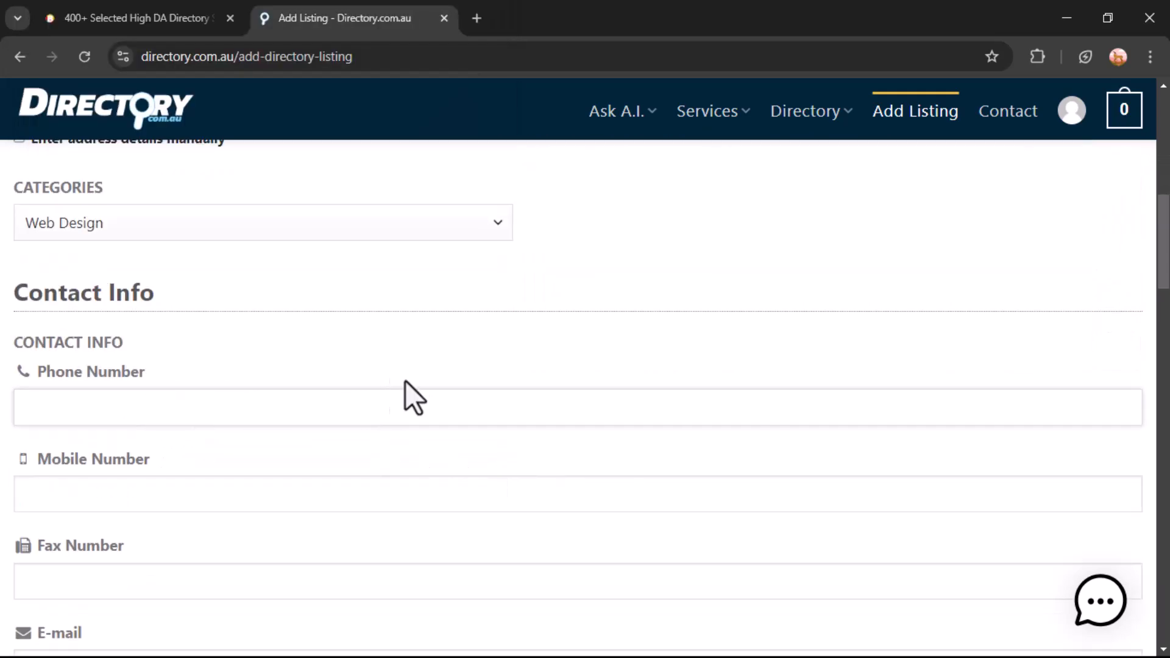
pyautogui.click(149, 411)
# In a new tab, search Google for 'fake au idetity'
pyautogui.click(476, 19)
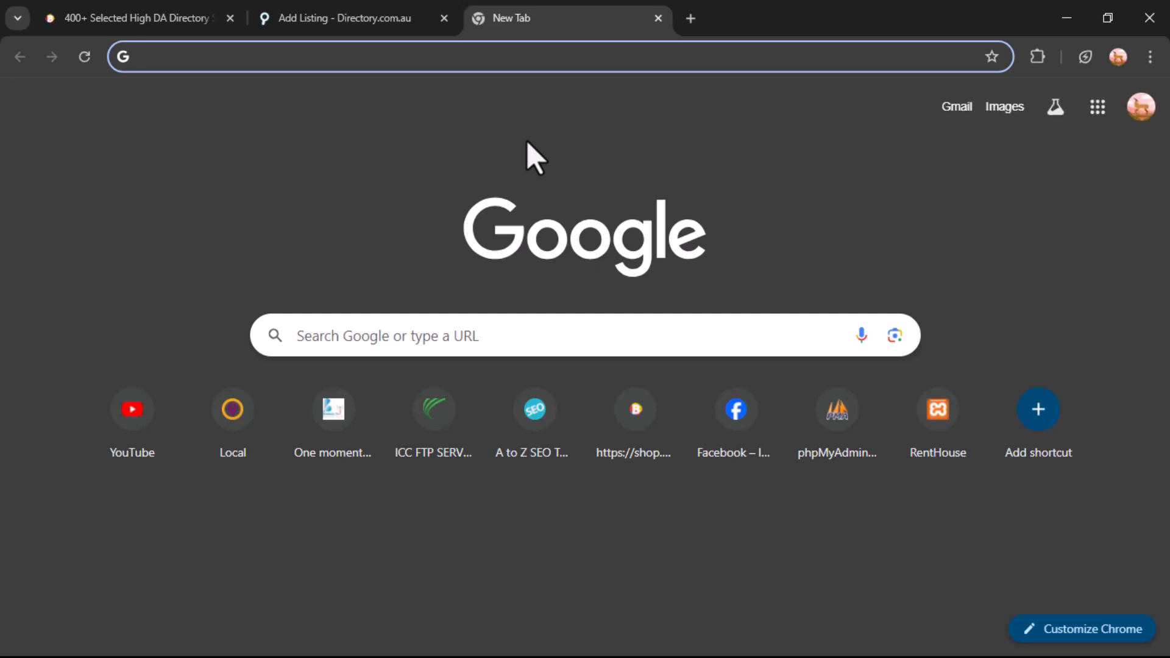
pyautogui.write('fake')
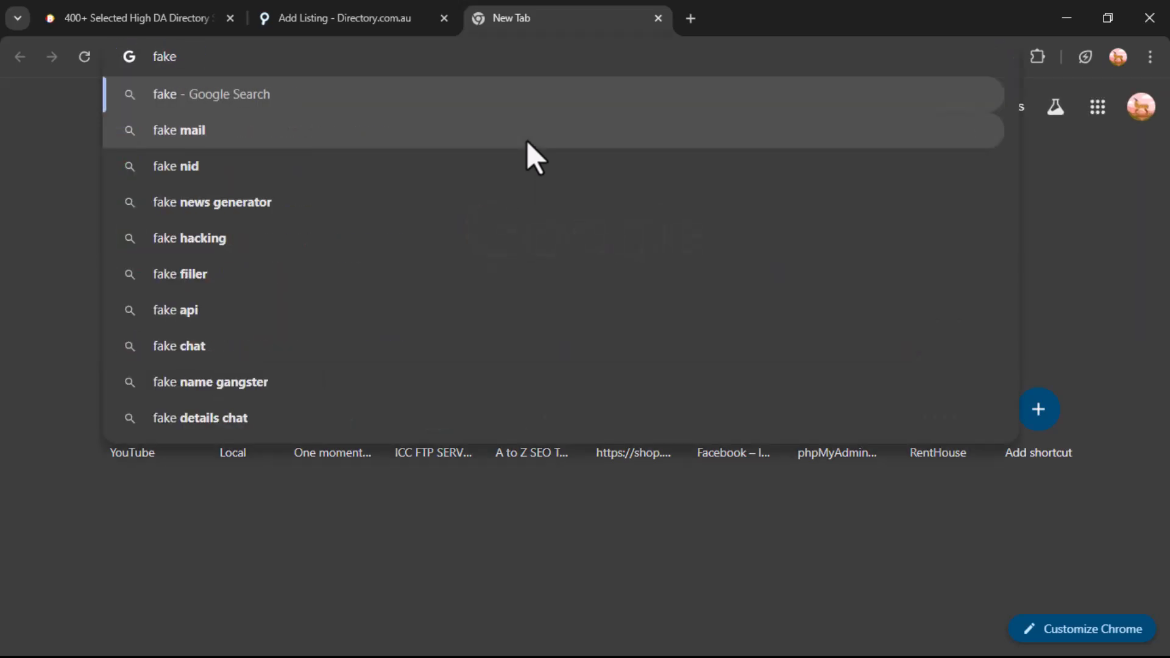
pyautogui.write(' au')
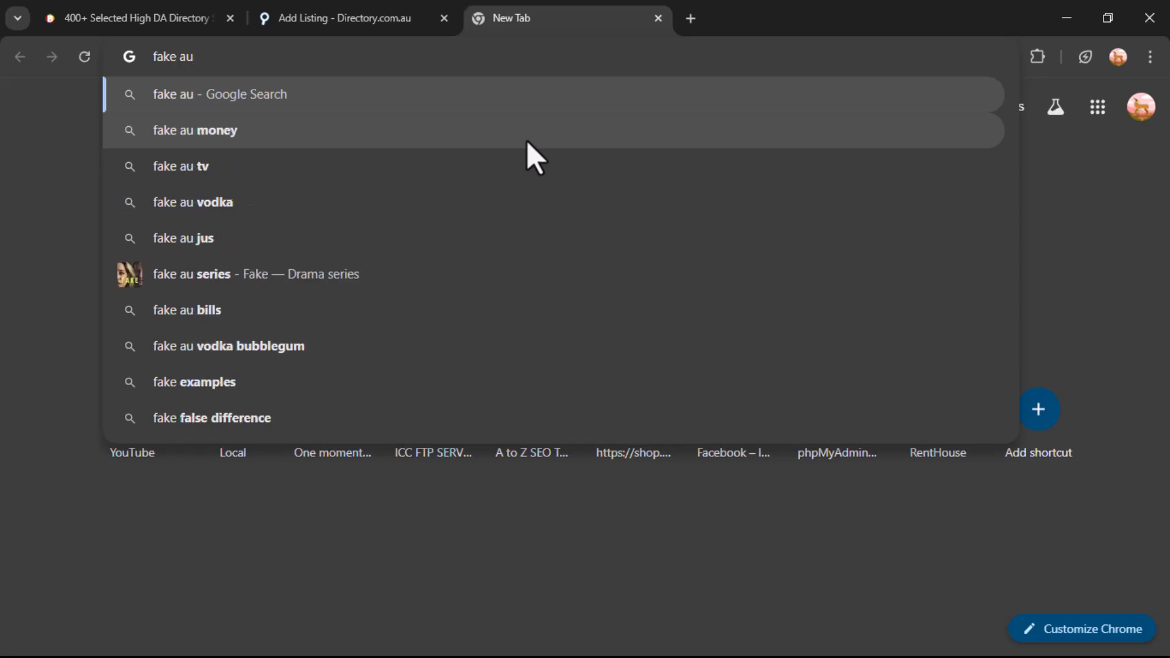
pyautogui.write(' idetity')
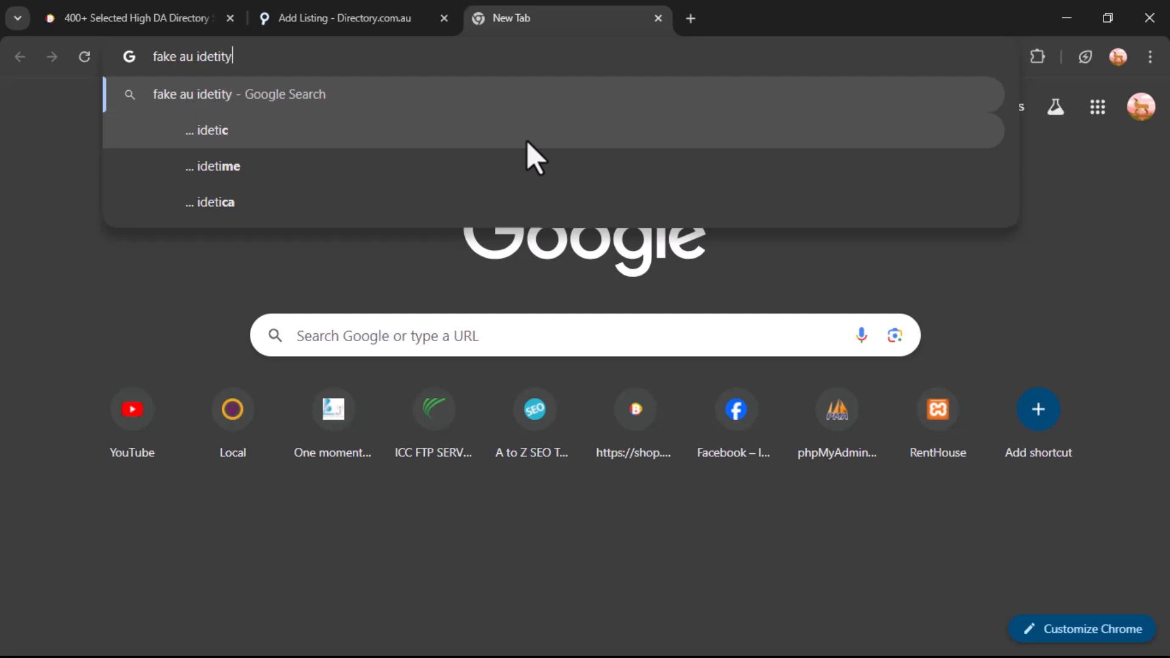
pyautogui.press('Return')
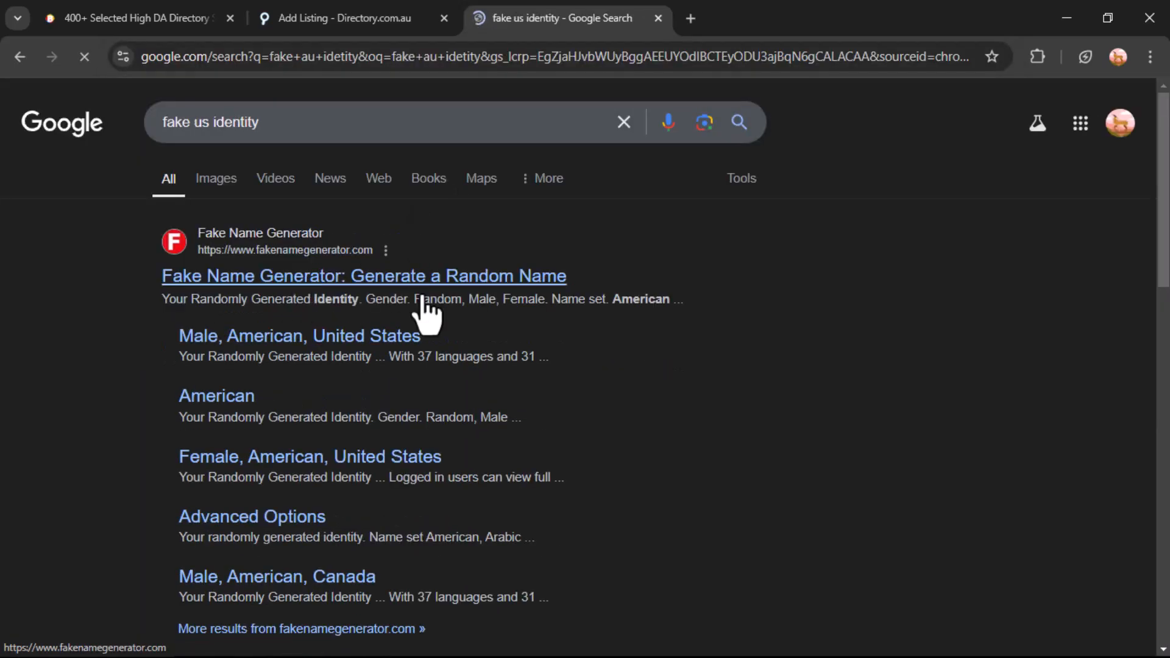
# On Fake Name Generator, set Male, Australian name set and country Australia, then select the phone number
pyautogui.click(316, 279)
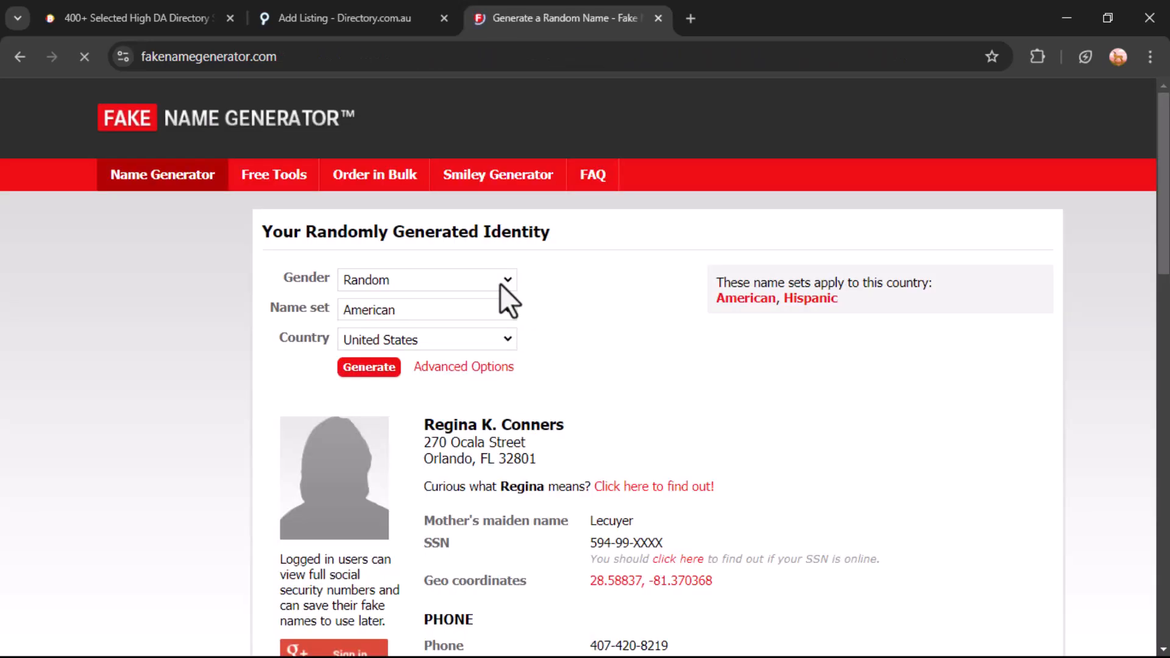
pyautogui.click(448, 284)
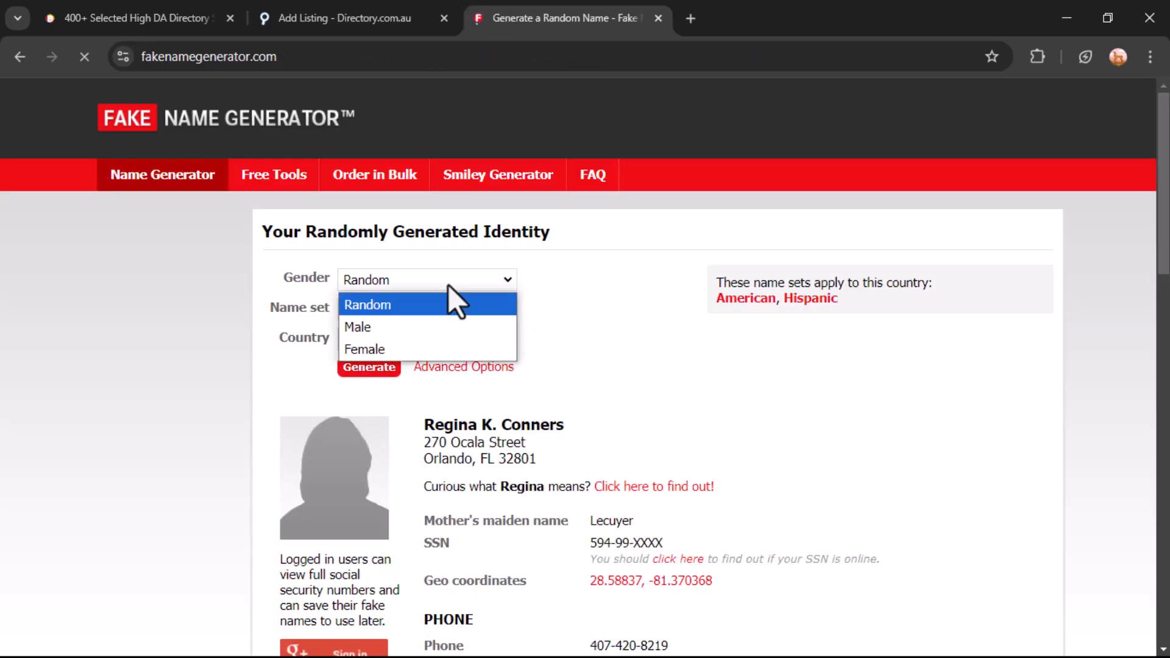
pyautogui.click(418, 327)
pyautogui.click(399, 309)
pyautogui.click(393, 377)
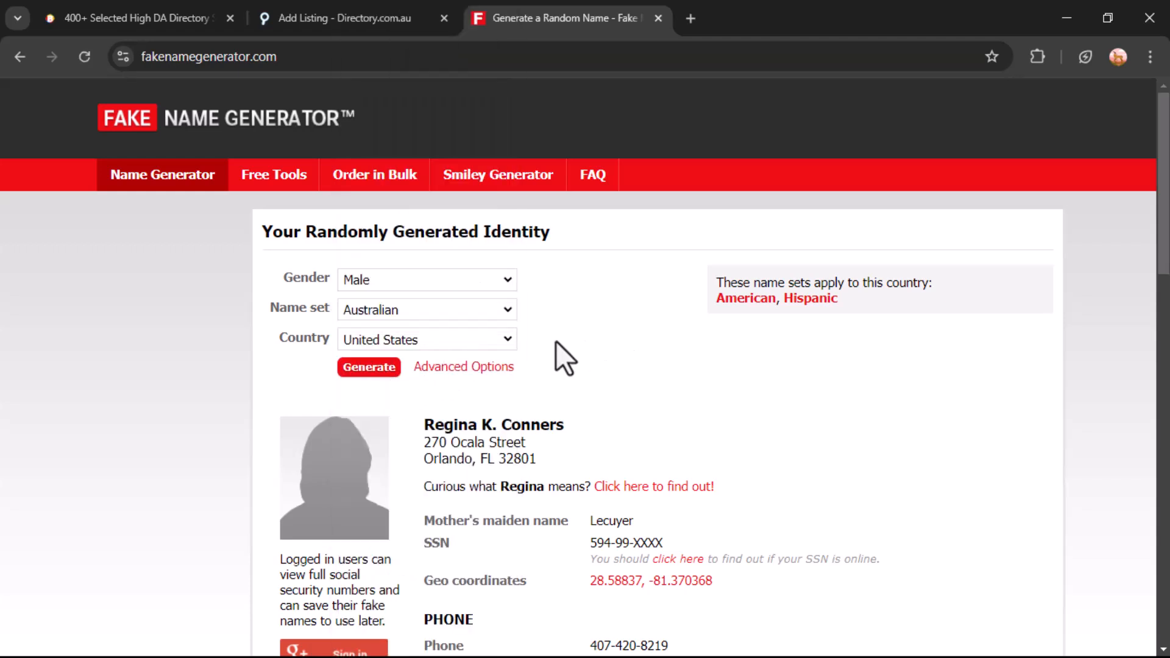
pyautogui.click(393, 336)
pyautogui.scroll(10, 382, 119)
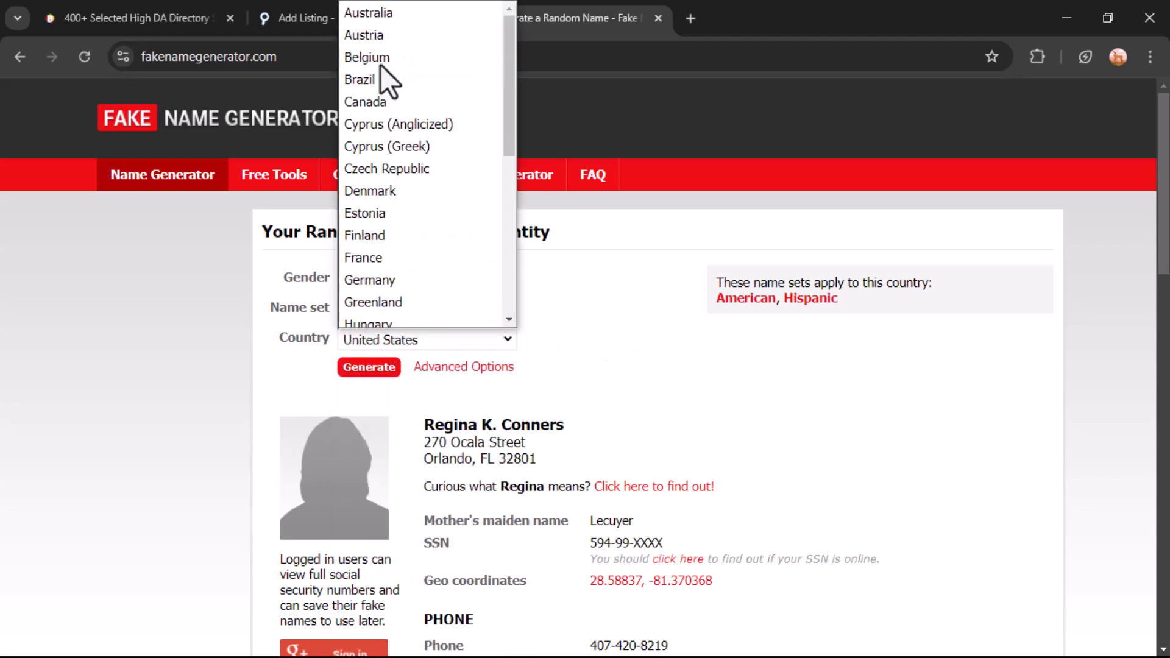
pyautogui.click(372, 14)
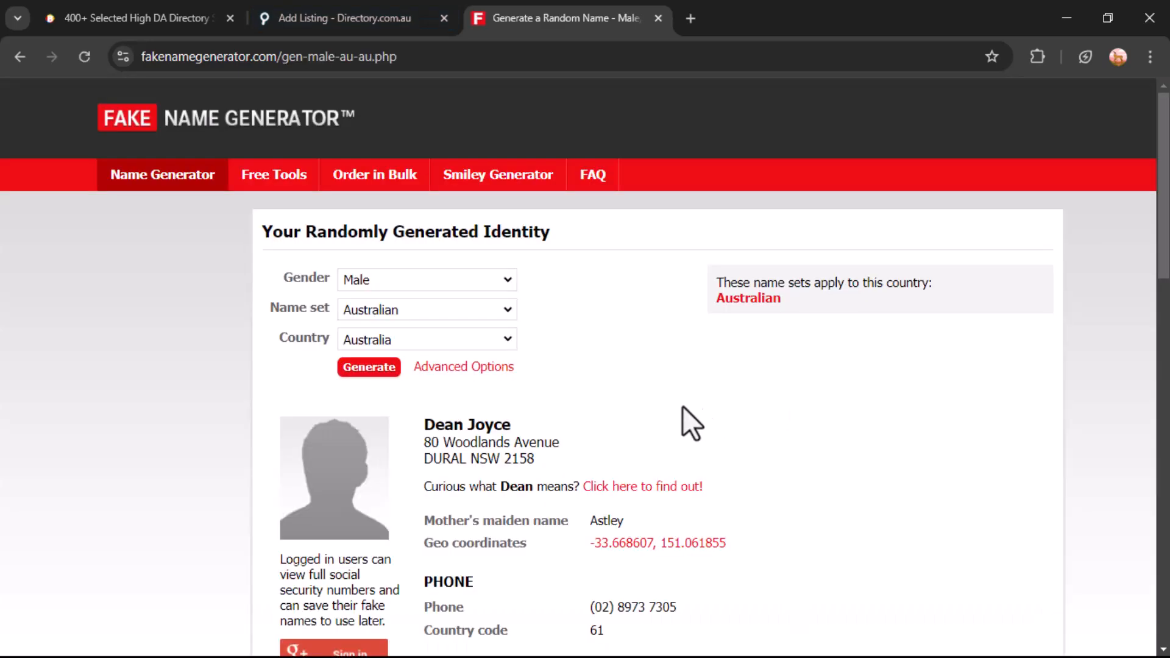
pyautogui.scroll(-8, 670, 415)
pyautogui.moveTo(677, 338); pyautogui.dragTo(588, 340)
pyautogui.hotkey('ctrl', 'c')
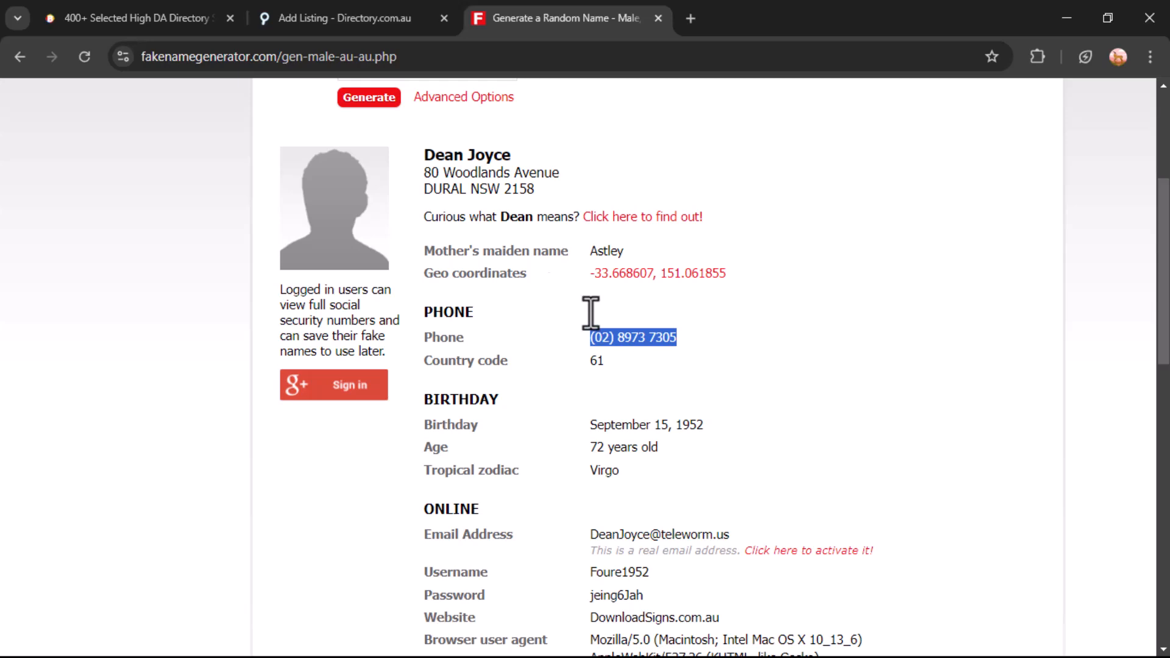
# Paste the phone number into Phone Number and enter the contact e-mail address
pyautogui.click(270, 16)
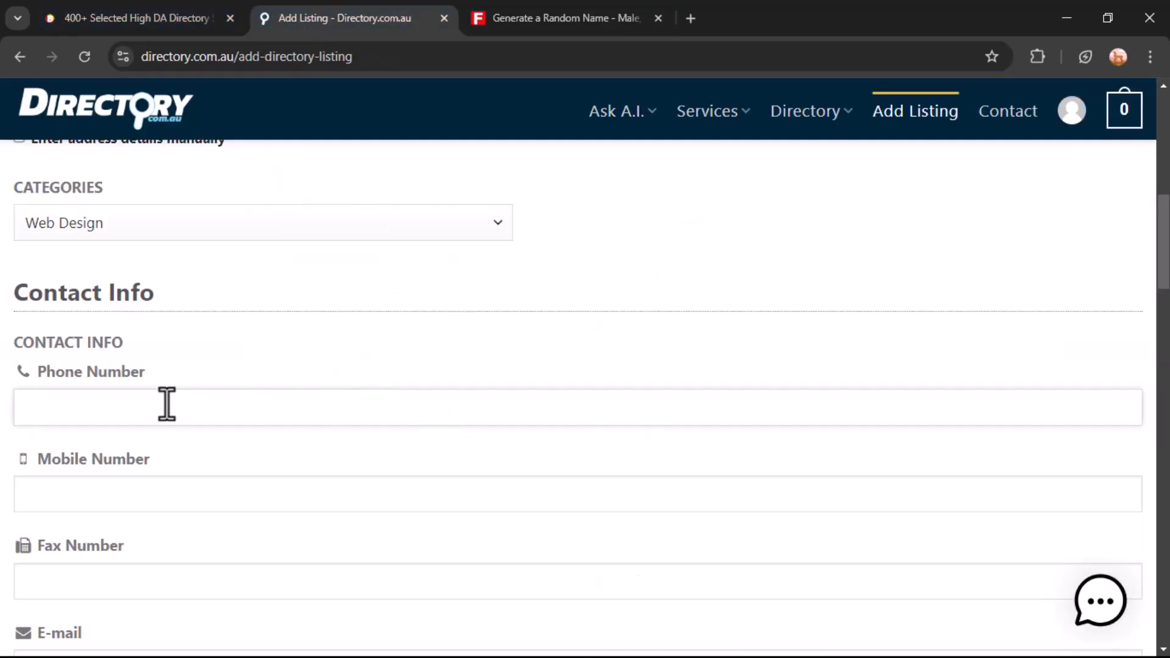
pyautogui.hotkey('ctrl', 'v')
pyautogui.scroll(-3, 146, 469)
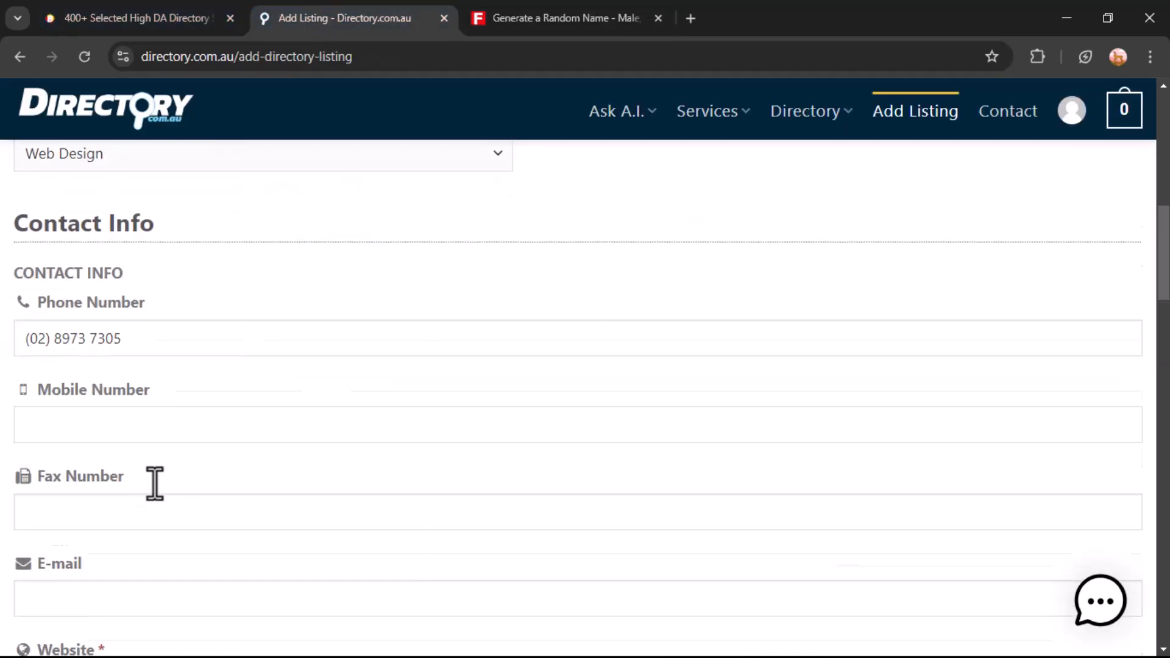
pyautogui.click(126, 486)
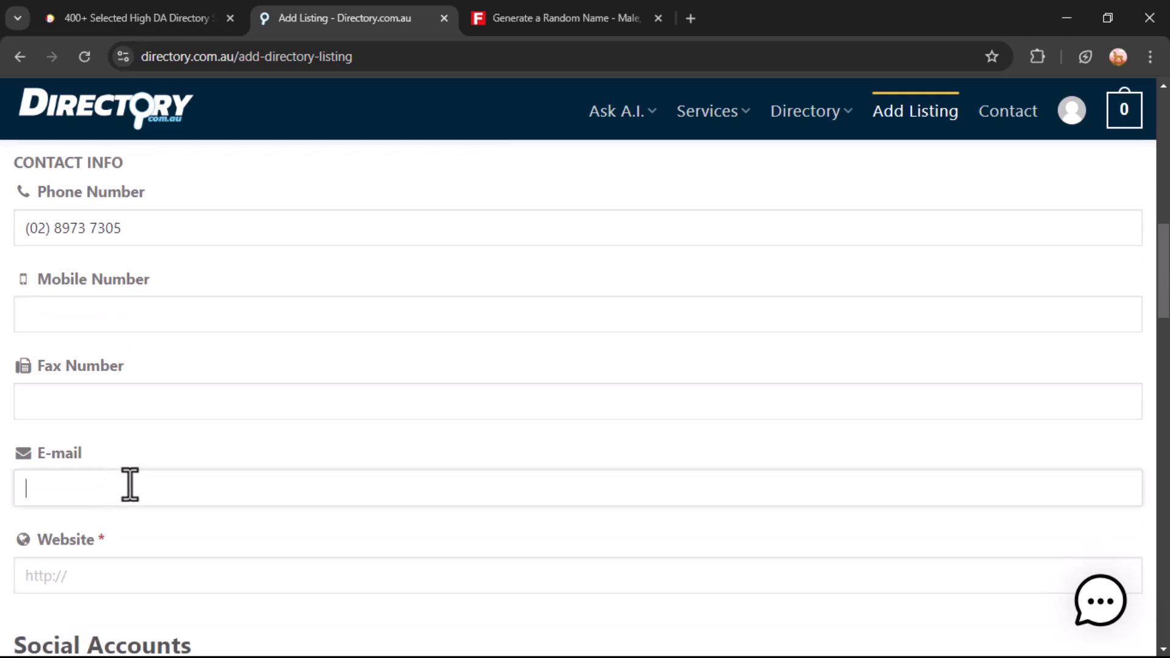
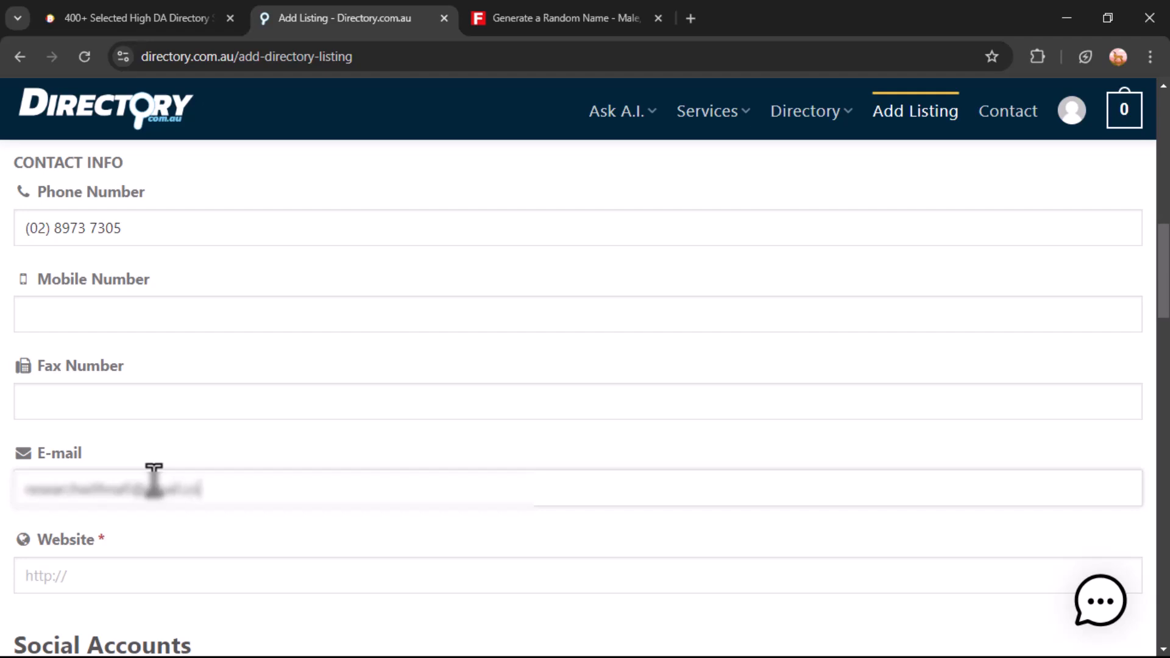
pyautogui.scroll(-2, 210, 439)
# Copy the Blogger Boosted homepage address to use for the listing's Website field
pyautogui.click(115, 481)
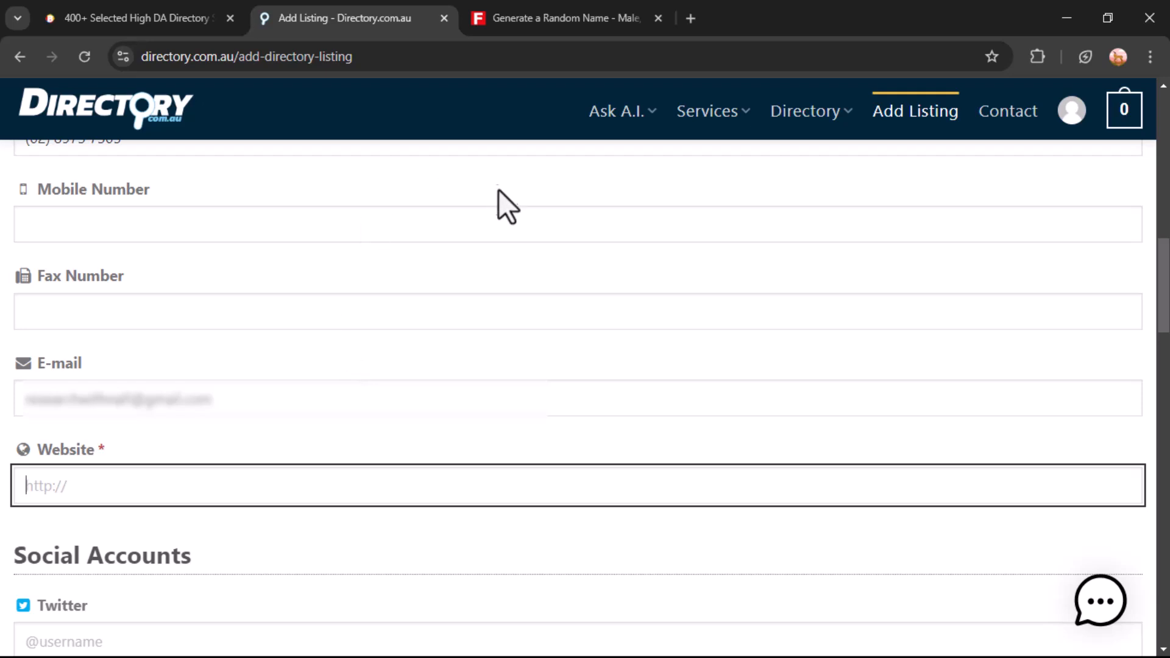
pyautogui.click(152, 18)
pyautogui.moveTo(258, 56); pyautogui.dragTo(141, 58)
pyautogui.hotkey('ctrl', 'c')
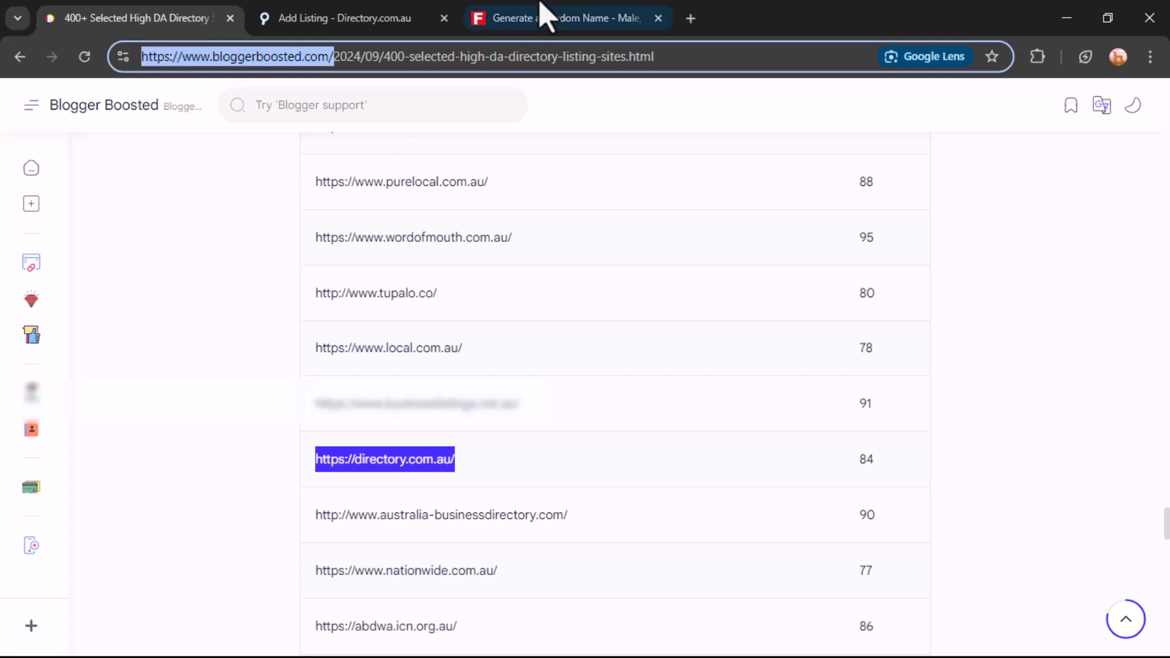
pyautogui.click(415, 18)
pyautogui.hotkey('ctrl', 'v')
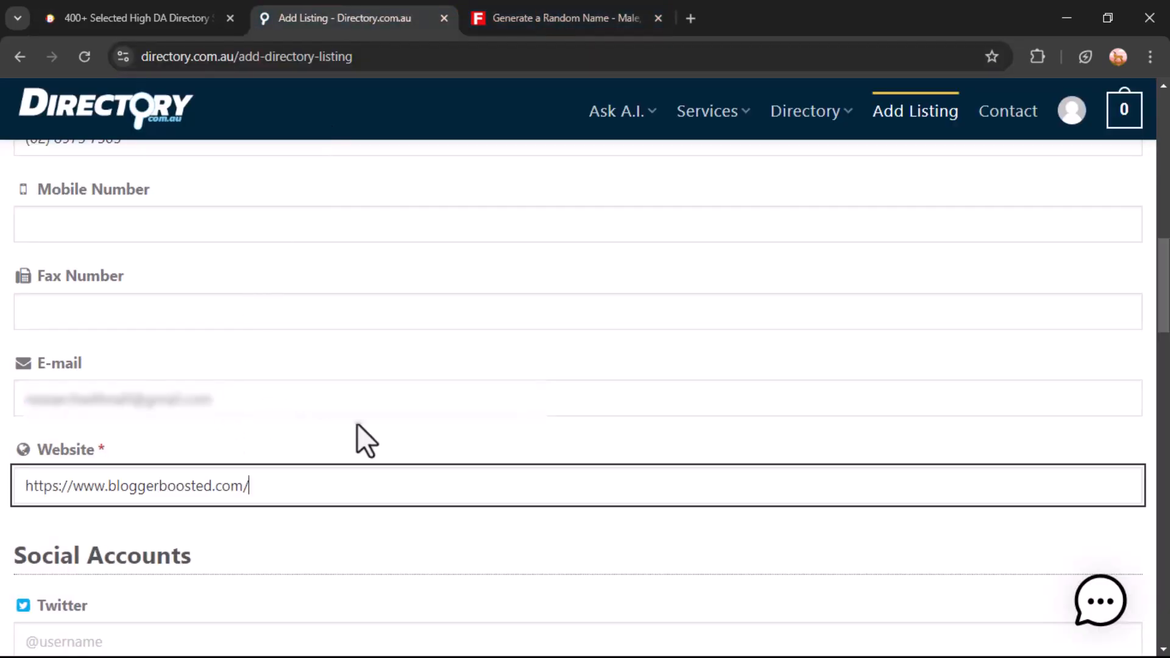
pyautogui.scroll(-4, 327, 438)
pyautogui.write('@bloggerboosted')
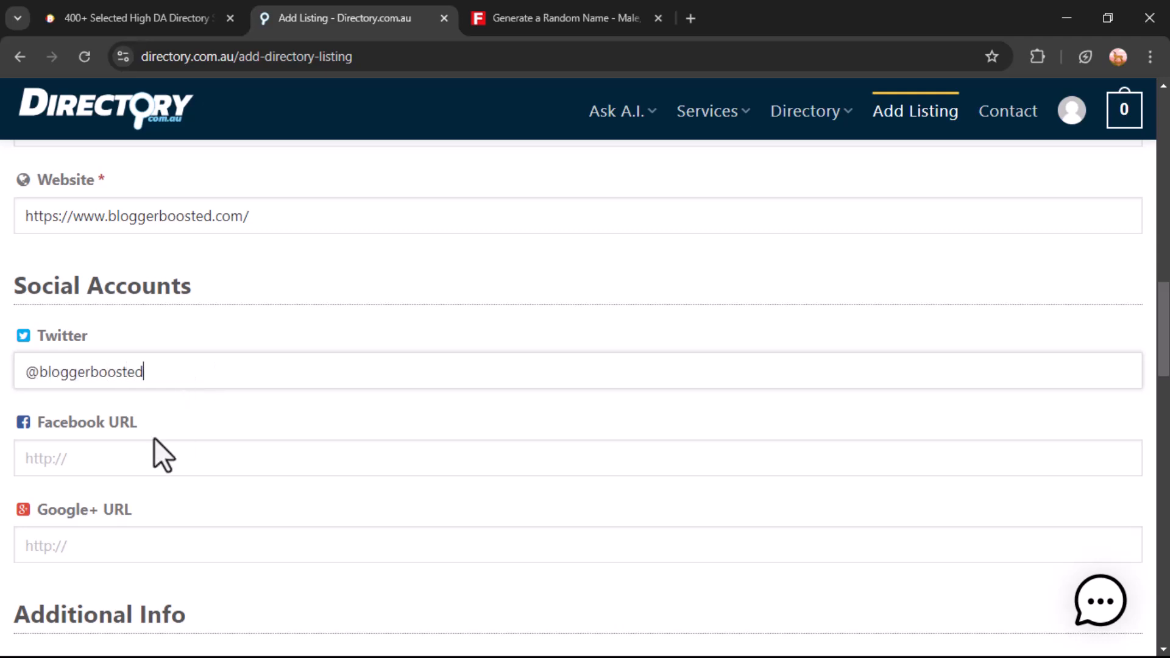
pyautogui.click(125, 465)
pyautogui.write('htt')
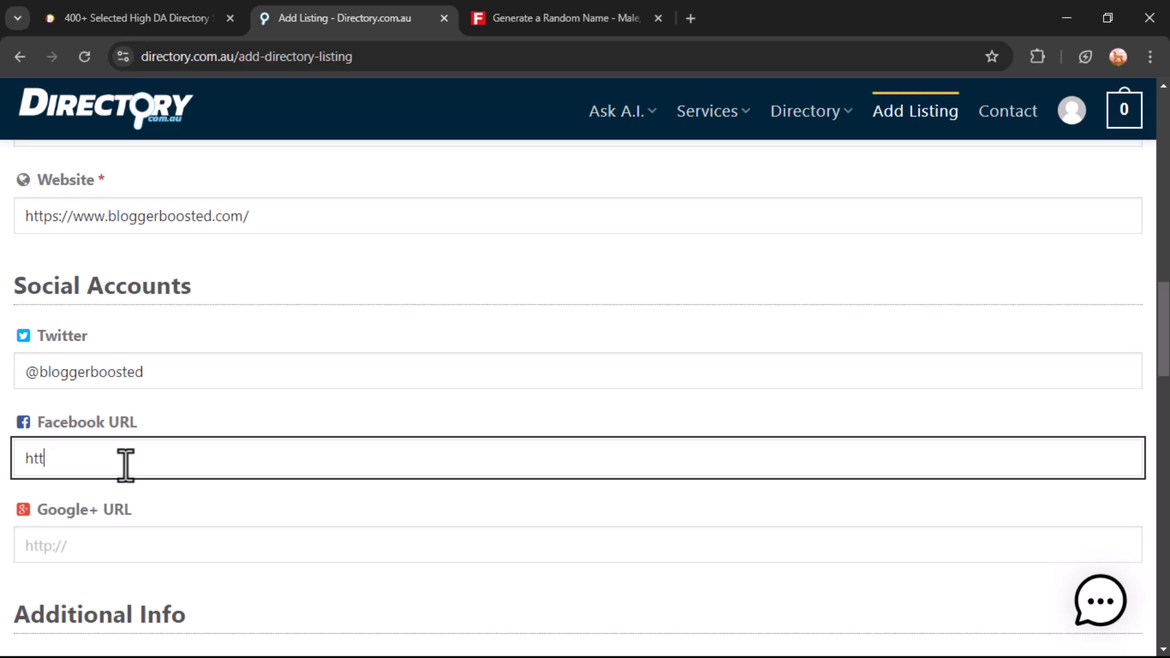
pyautogui.write('ps://facebook.com/bloggerbooste')
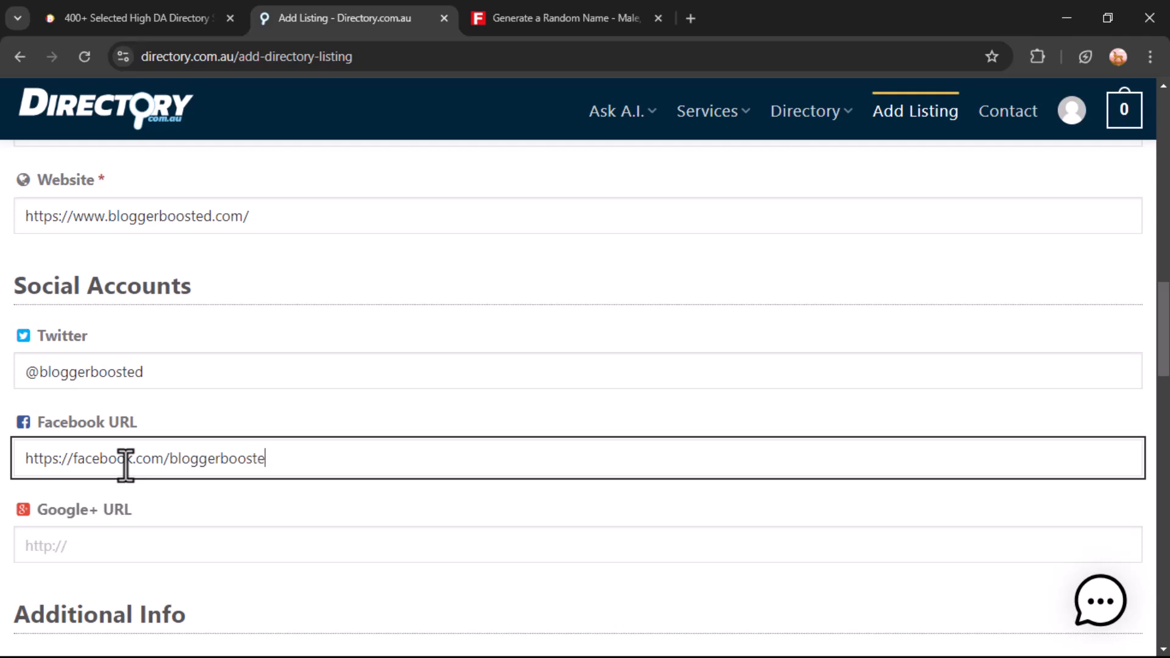
pyautogui.write('d')
pyautogui.click(115, 544)
pyautogui.scroll(-2, 339, 528)
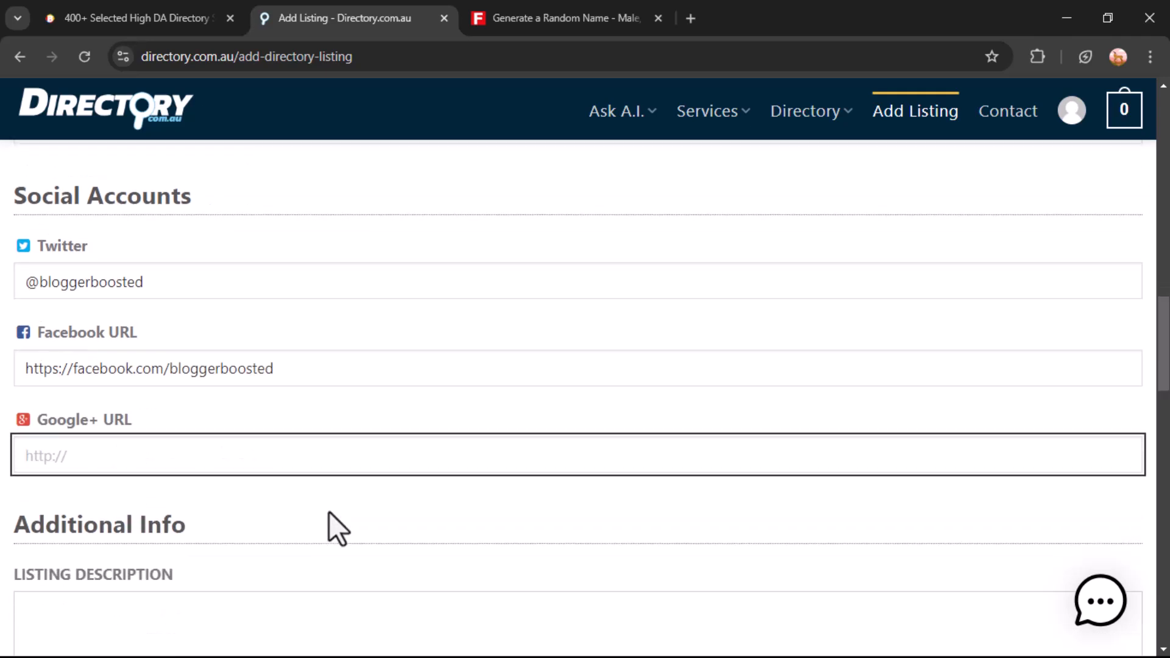
pyautogui.scroll(-2, 269, 455)
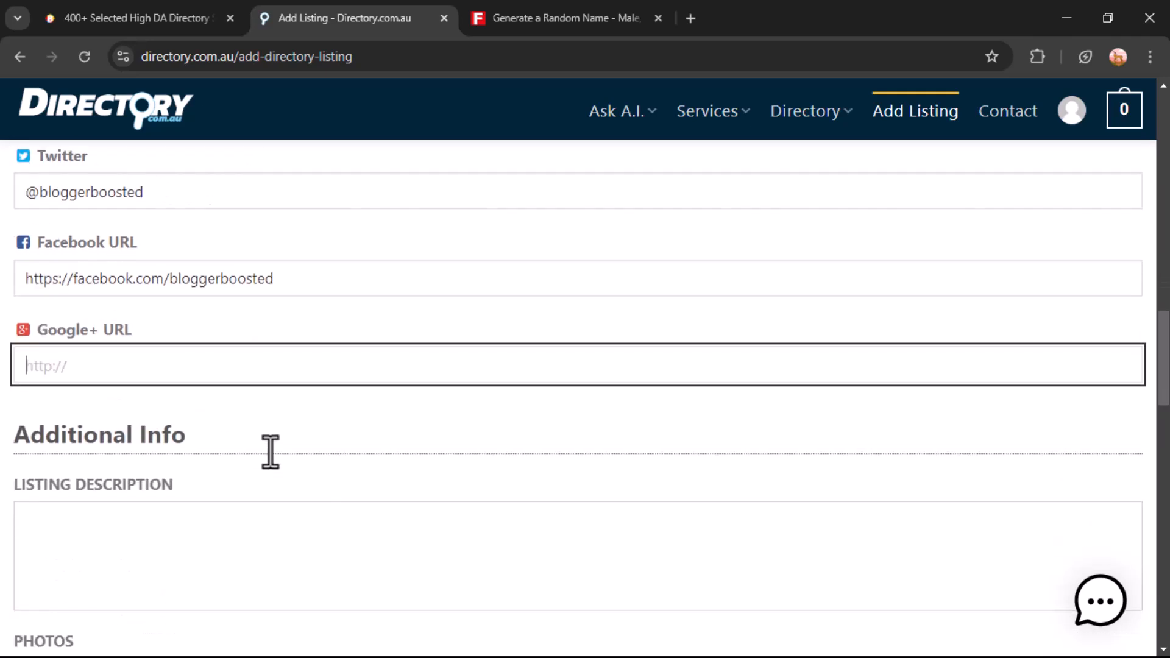
pyautogui.scroll(-2, 379, 449)
pyautogui.click(196, 449)
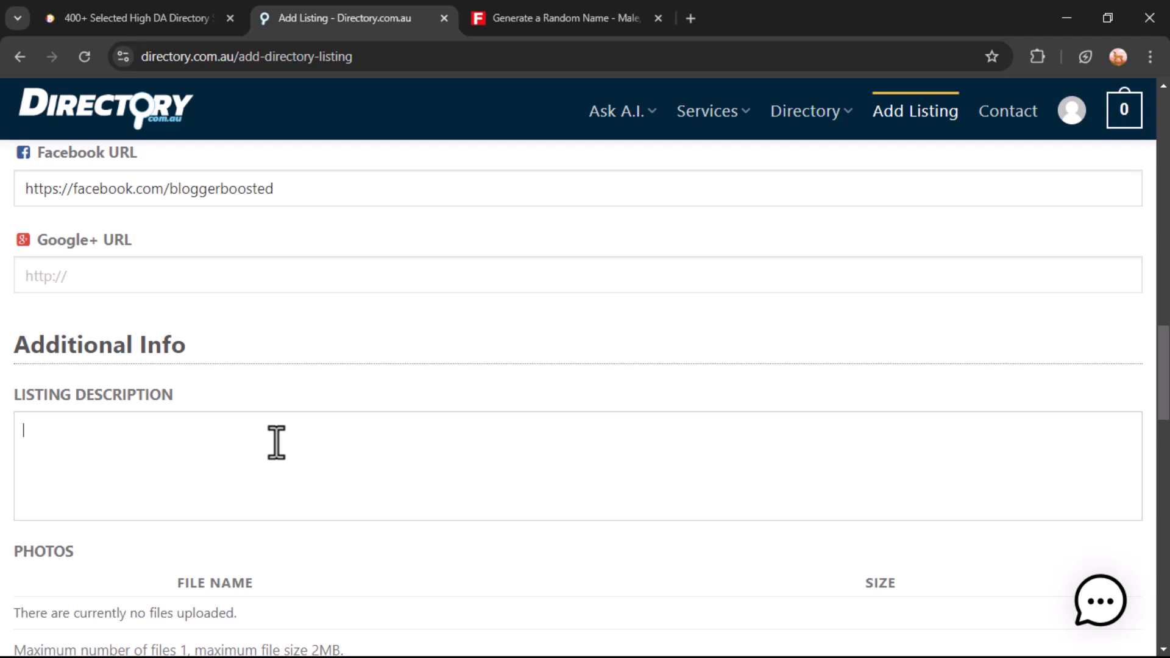
# Go to chatgpt.com in a new tab and dismiss the welcome back prompt
pyautogui.click(691, 19)
pyautogui.write('chat')
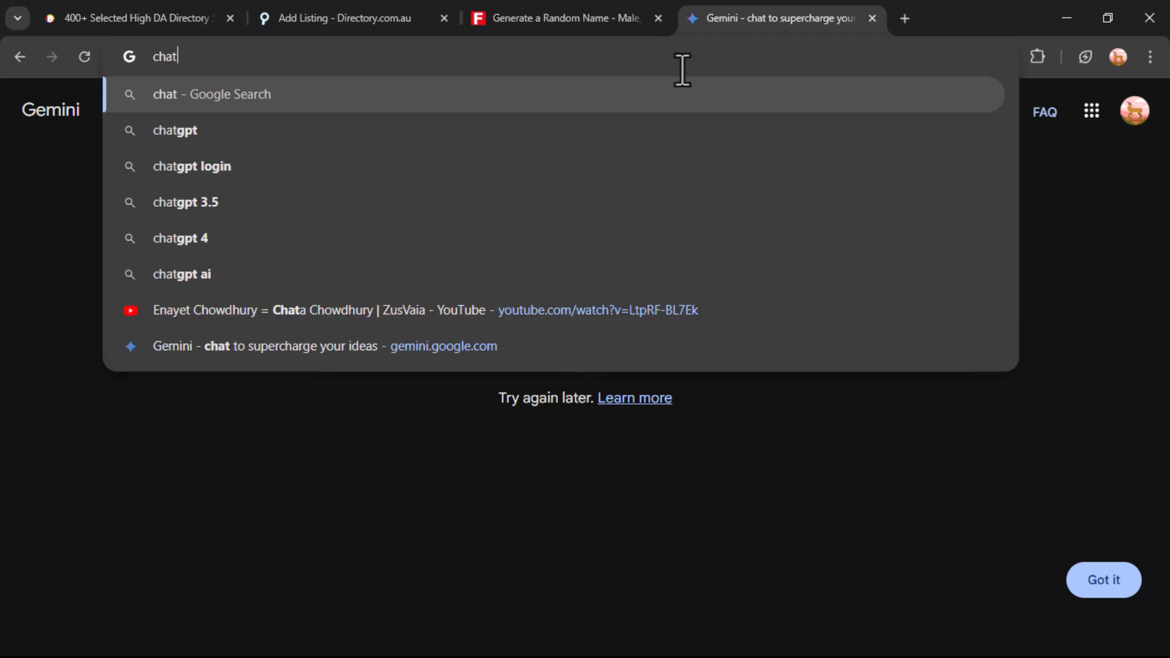
pyautogui.write('gpt.com')
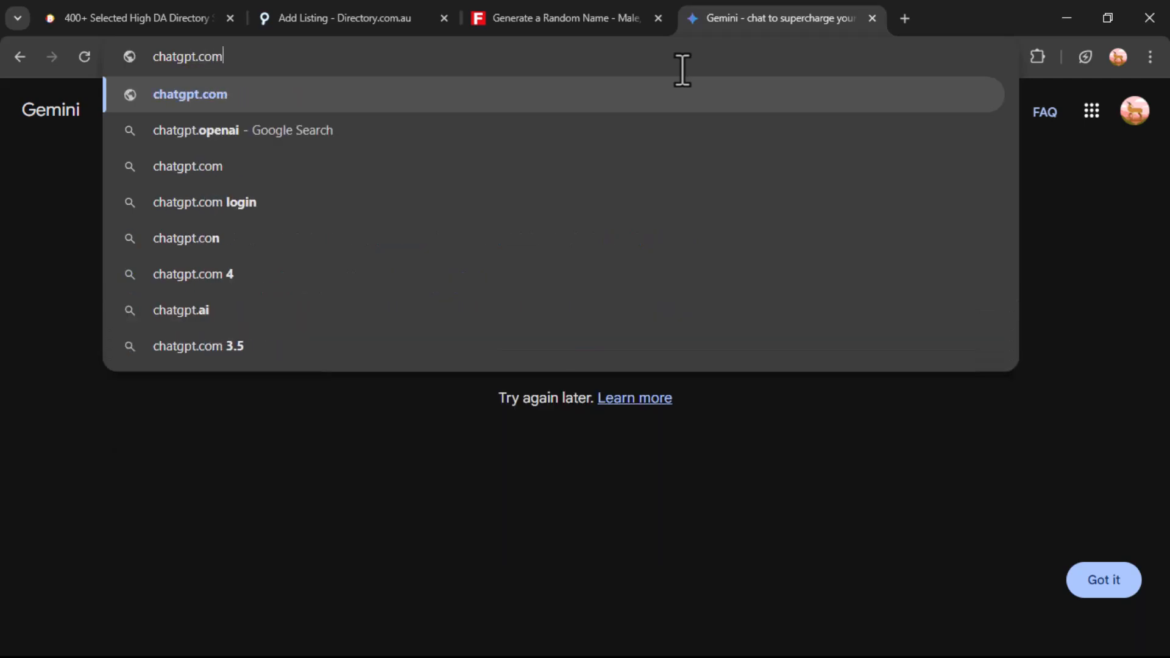
pyautogui.press('Return')
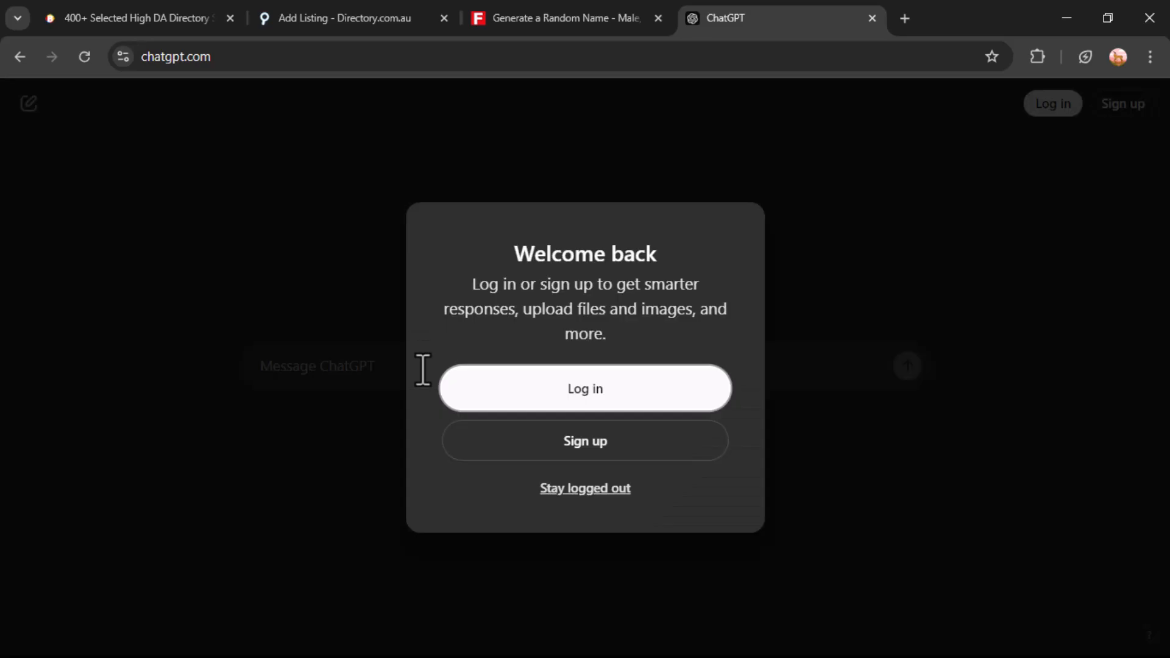
pyautogui.click(370, 414)
# Ask ChatGPT to 'create a short description about bloggerboosted.com' and select its reply
pyautogui.click(379, 368)
pyautogui.write('create a sho')
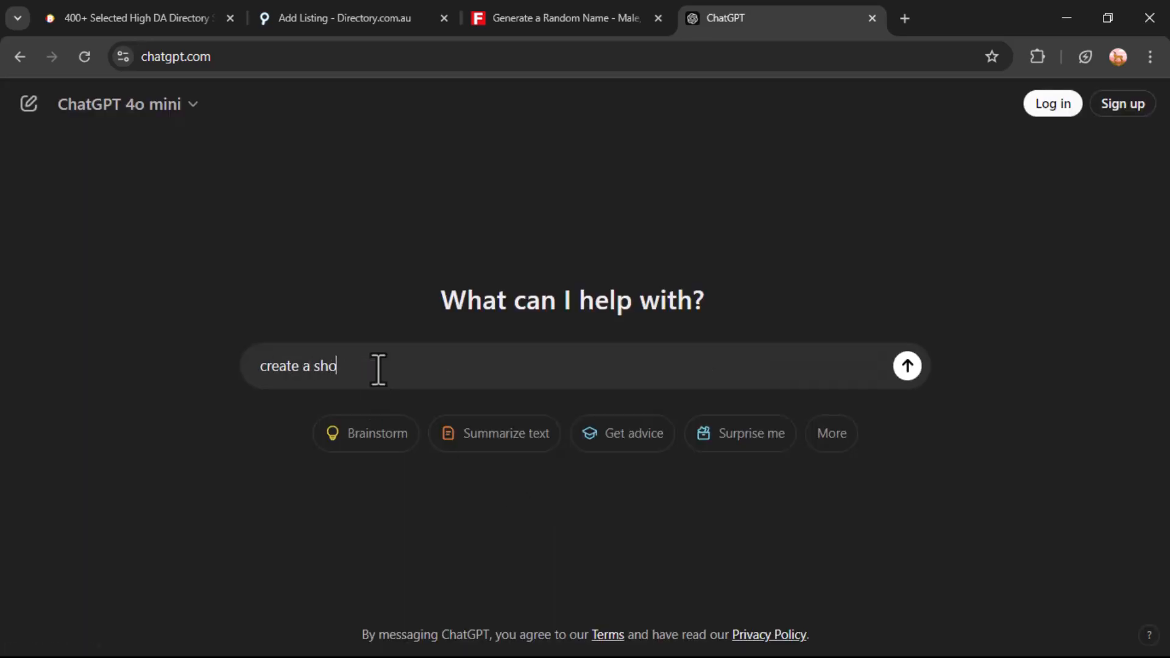
pyautogui.write('rt description about bloggerboostes')
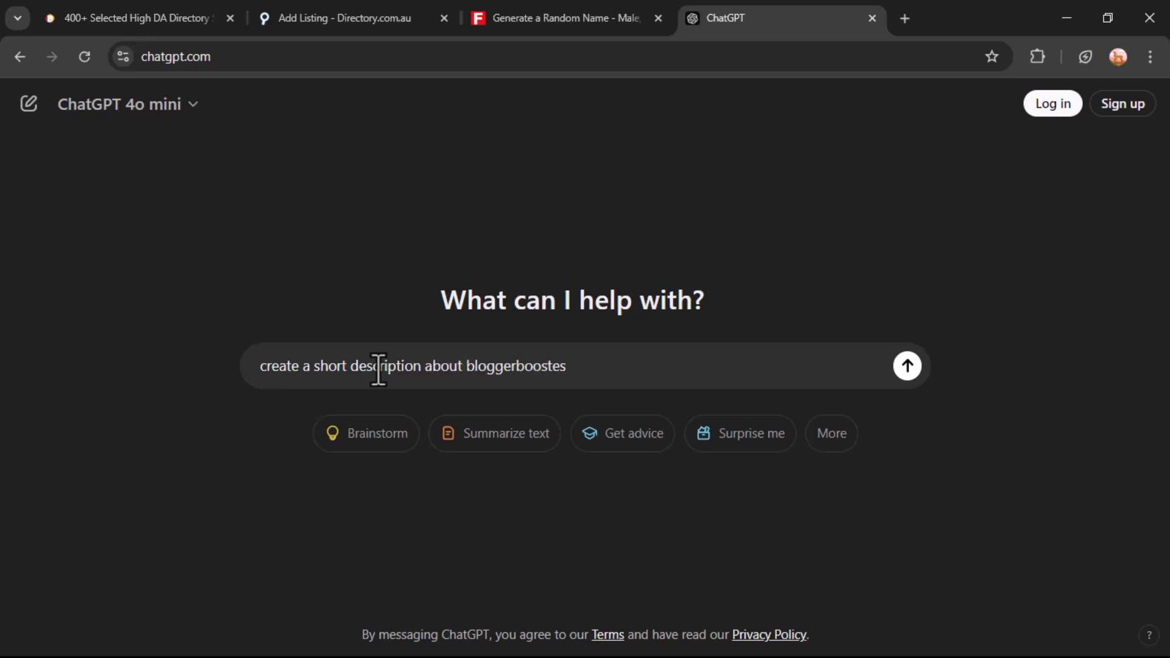
pyautogui.press('BackSpace')
pyautogui.write('d.com')
pyautogui.press('Return')
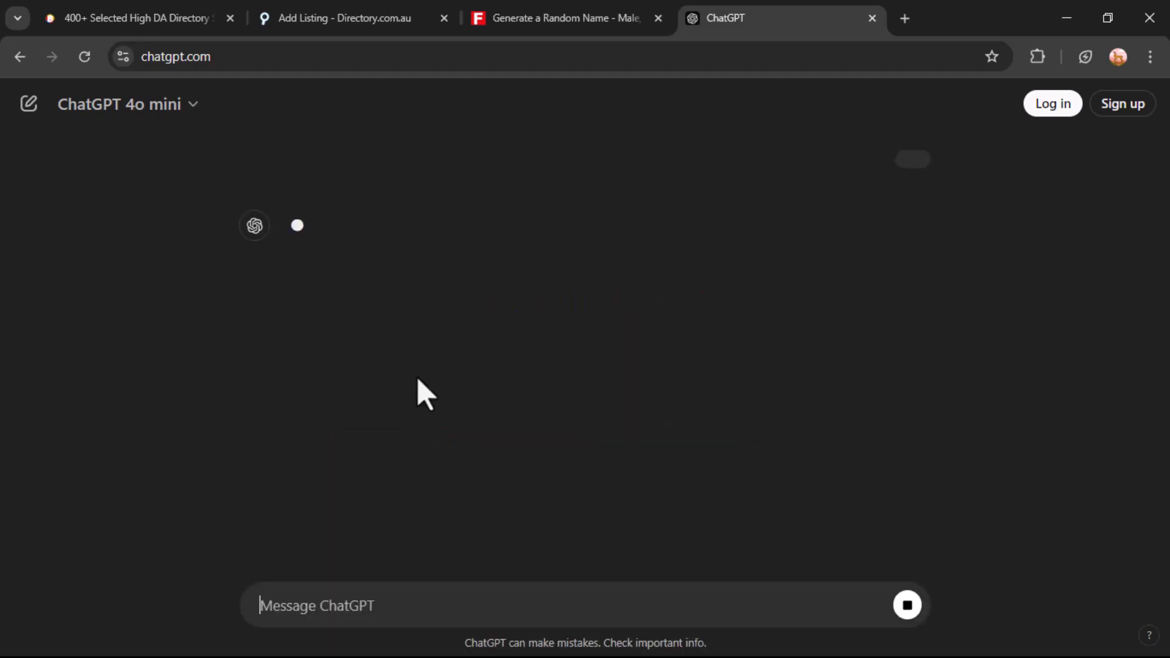
pyautogui.moveTo(288, 237); pyautogui.dragTo(945, 322)
pyautogui.hotkey('ctrl', 'c')
# Paste the ChatGPT-written description into the listing's Listing Description field
pyautogui.click(283, 17)
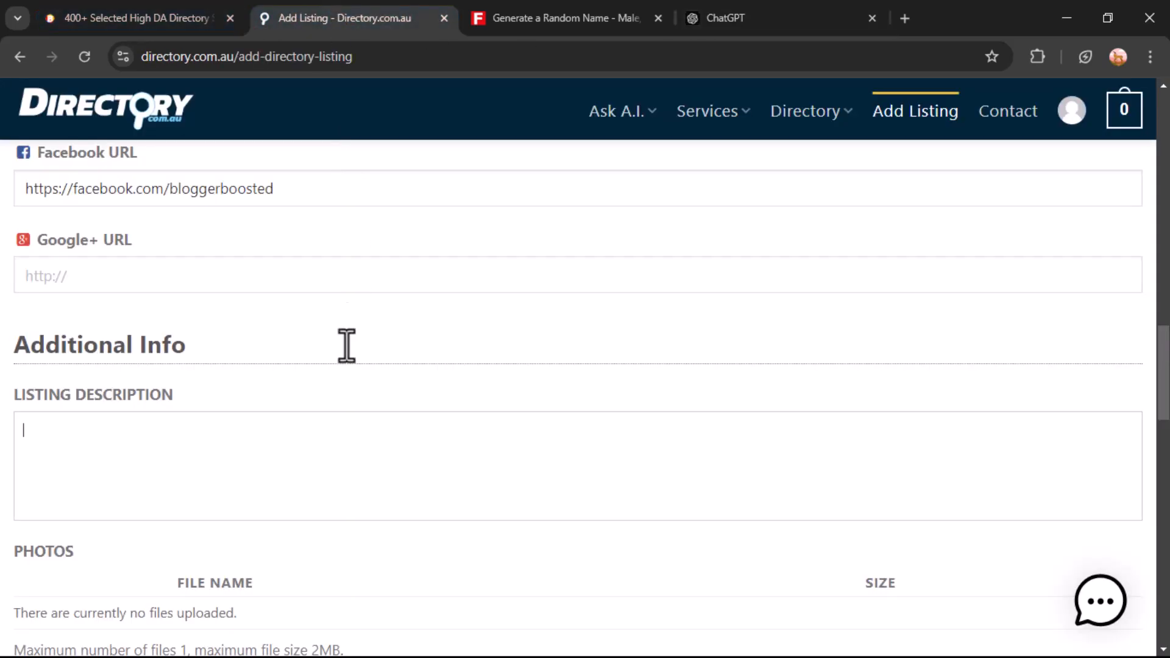
pyautogui.hotkey('ctrl', 'v')
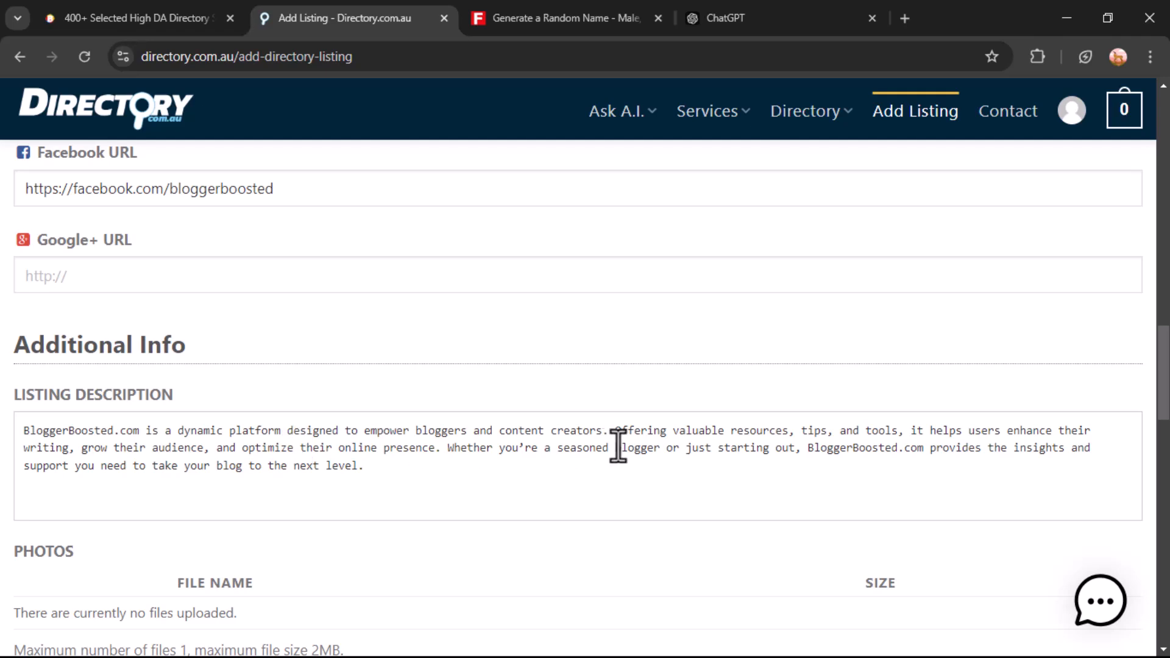
pyautogui.scroll(-3, 283, 415)
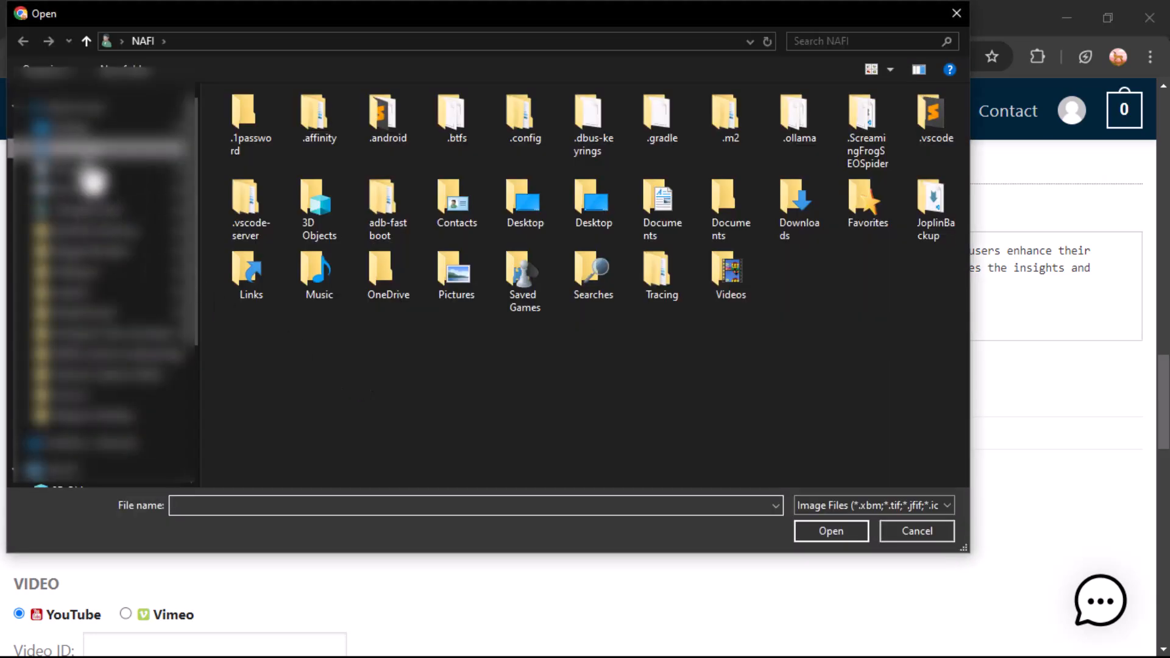
# Upload BloggerBoosted_White.jpg from Downloads' Blogger Boosted Logo folder as the listing photo
pyautogui.click(91, 150)
pyautogui.click(82, 278)
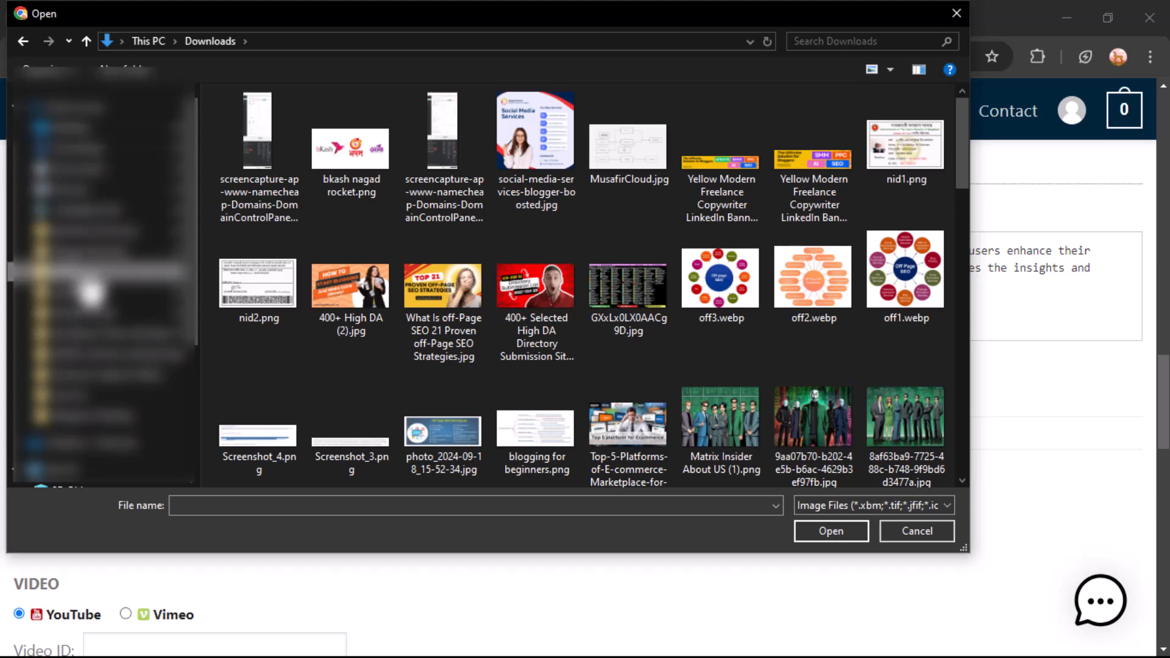
pyautogui.click(87, 257)
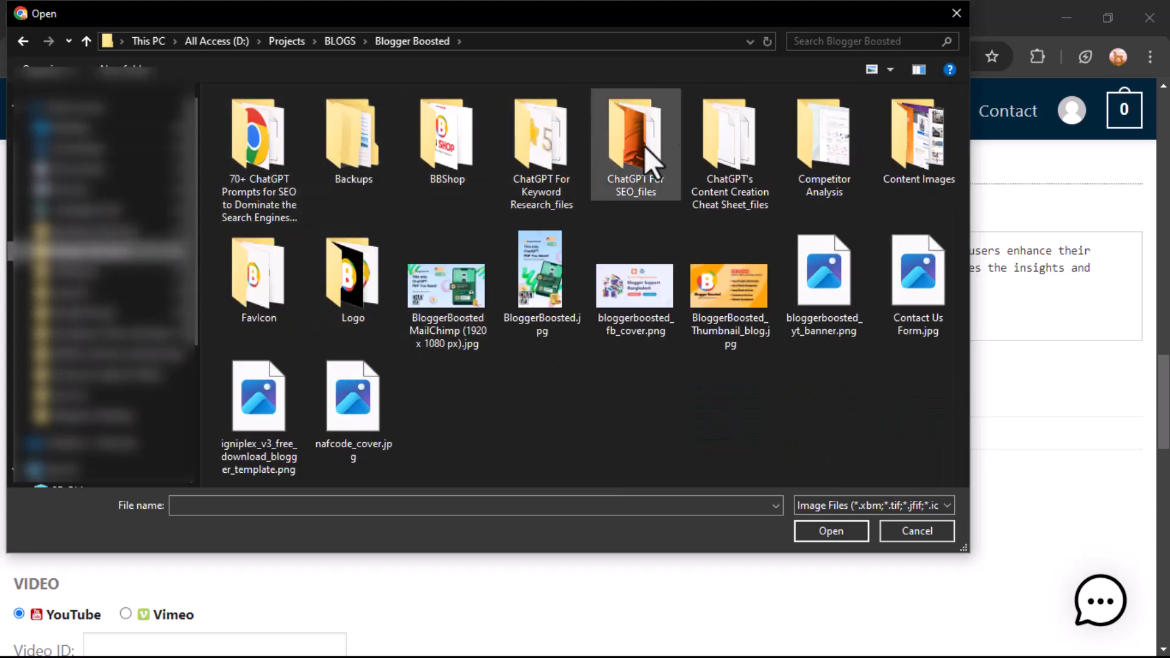
pyautogui.doubleClick(350, 262)
pyautogui.click(444, 170)
pyautogui.click(836, 533)
pyautogui.scroll(-2, 431, 454)
pyautogui.scroll(-3, 432, 454)
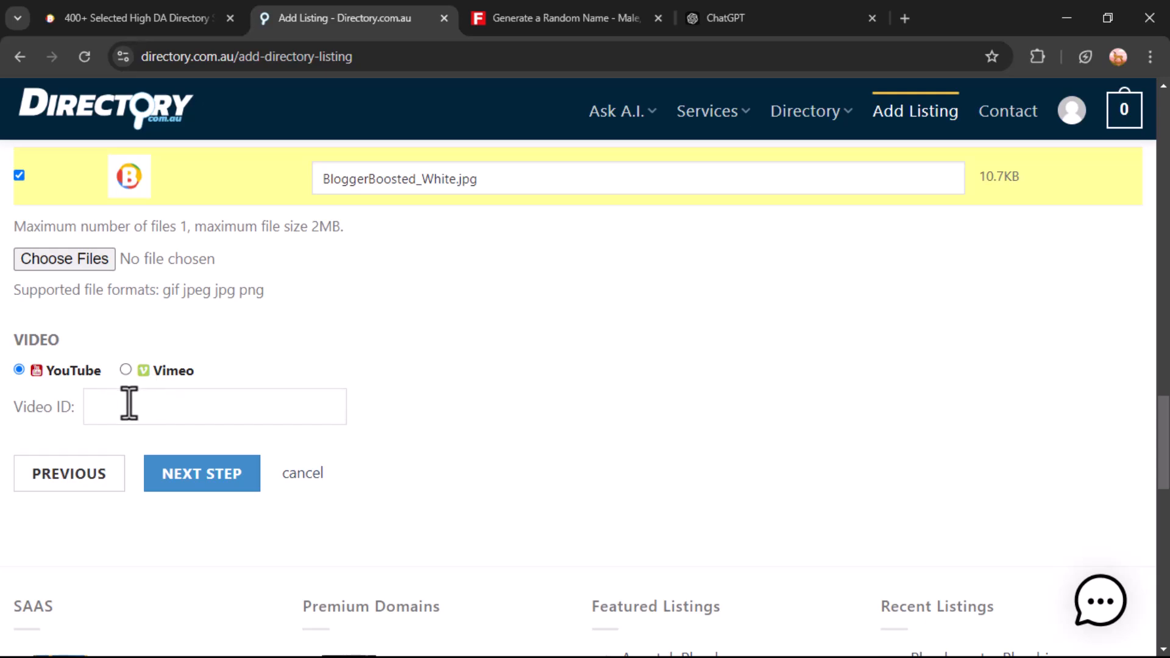
# Continue to the next step, decline Chrome's address saving, and confirm the free-plan order
pyautogui.click(252, 478)
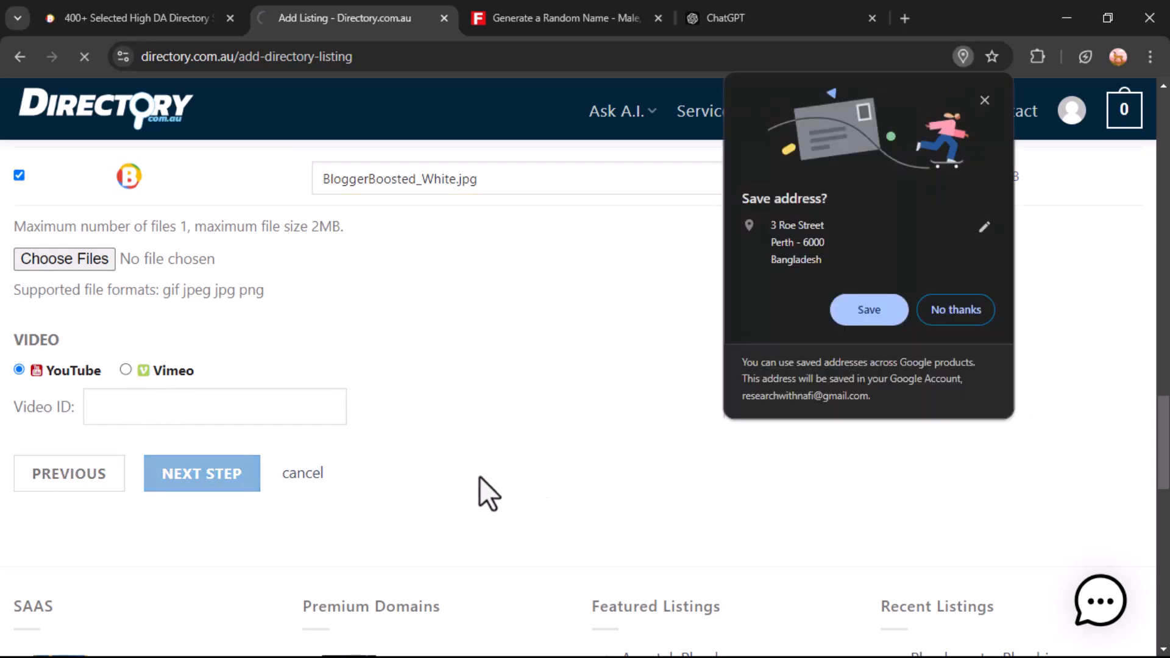
pyautogui.click(982, 322)
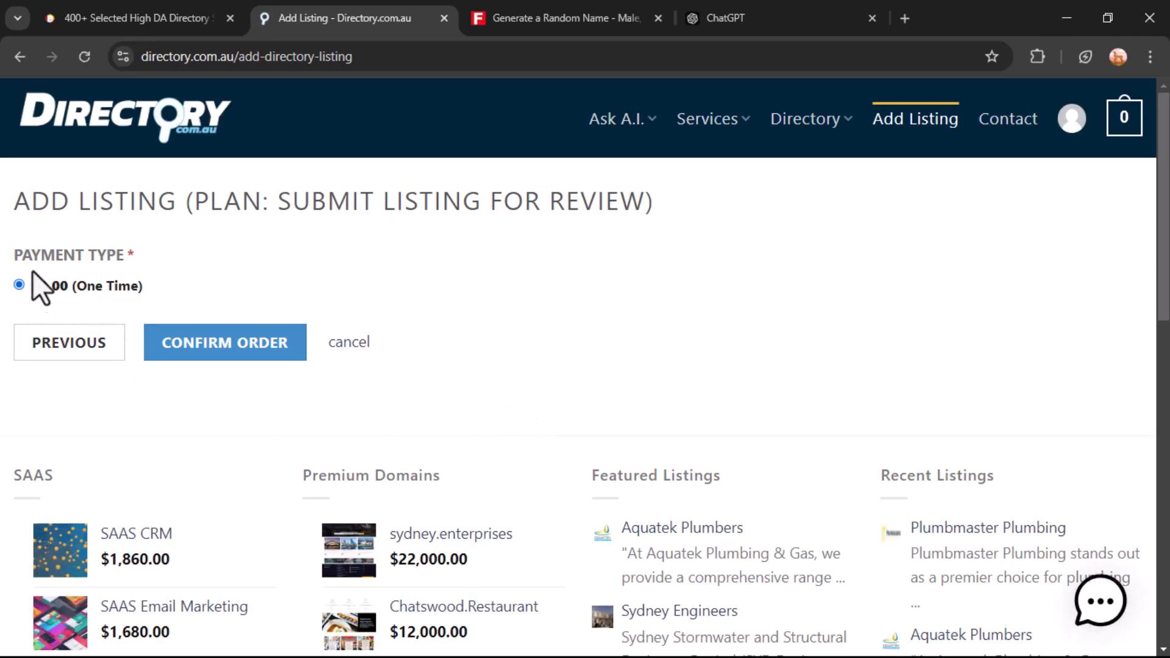
pyautogui.moveTo(20, 201); pyautogui.dragTo(390, 363)
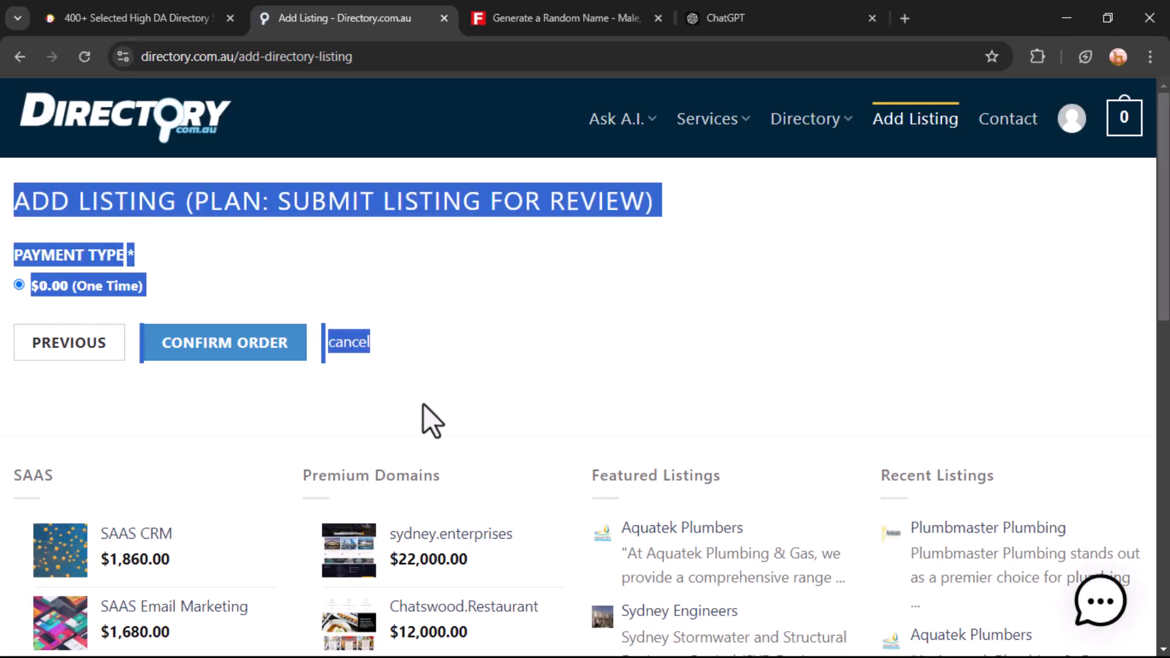
pyautogui.click(773, 280)
pyautogui.click(230, 358)
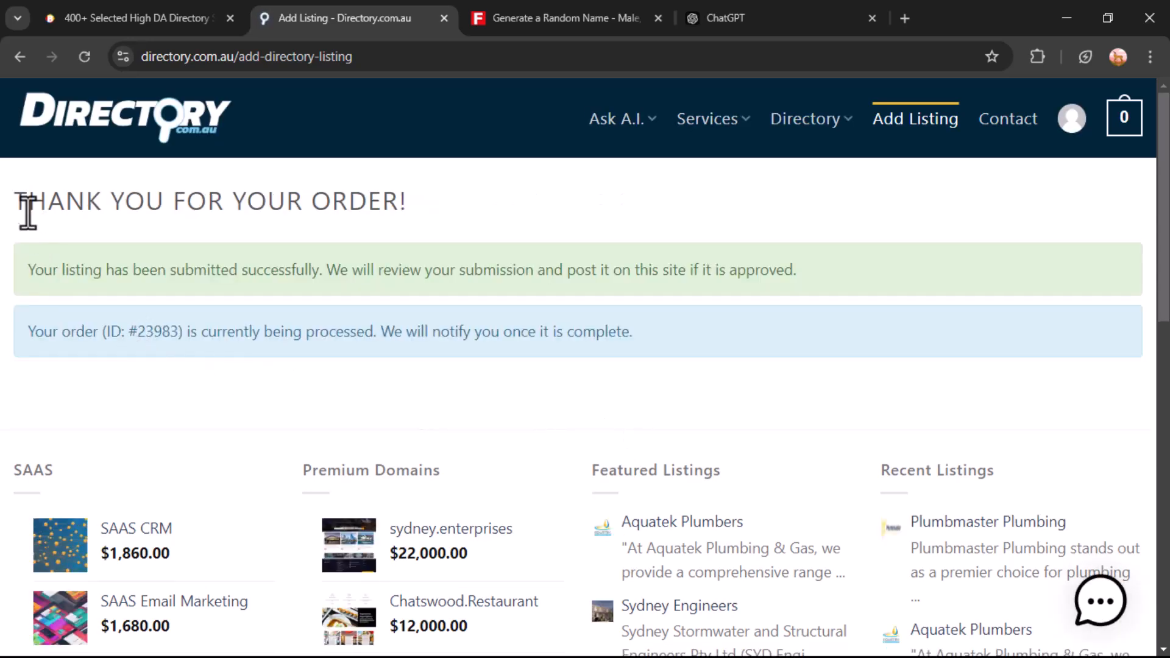
pyautogui.moveTo(10, 201); pyautogui.dragTo(782, 274)
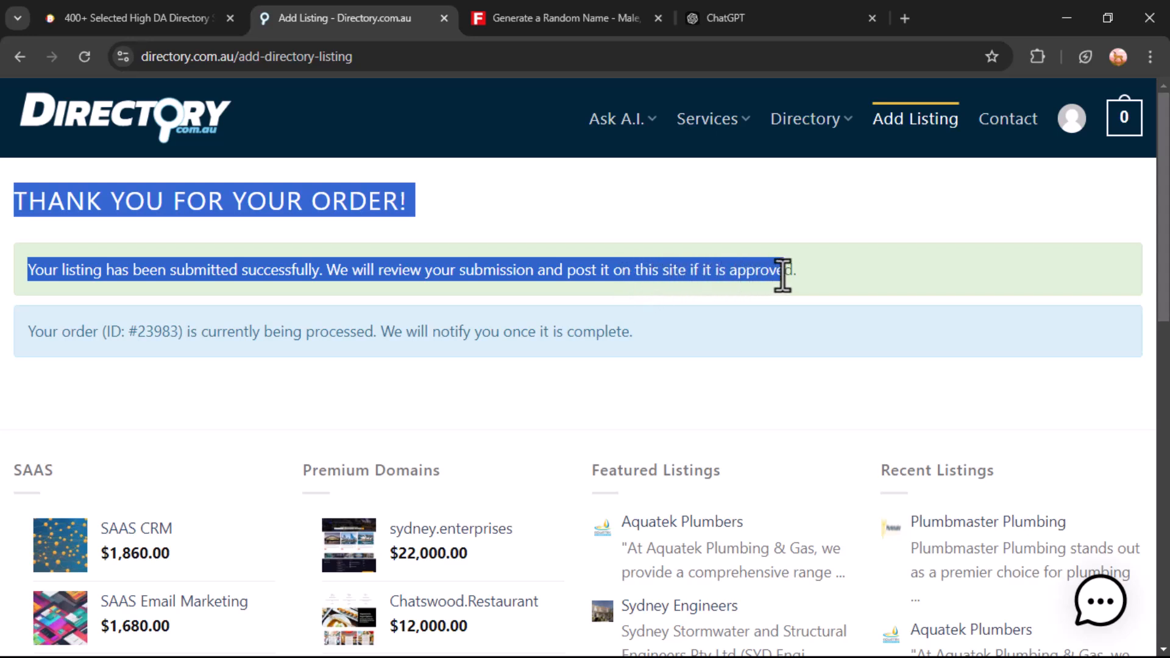
pyautogui.click(885, 247)
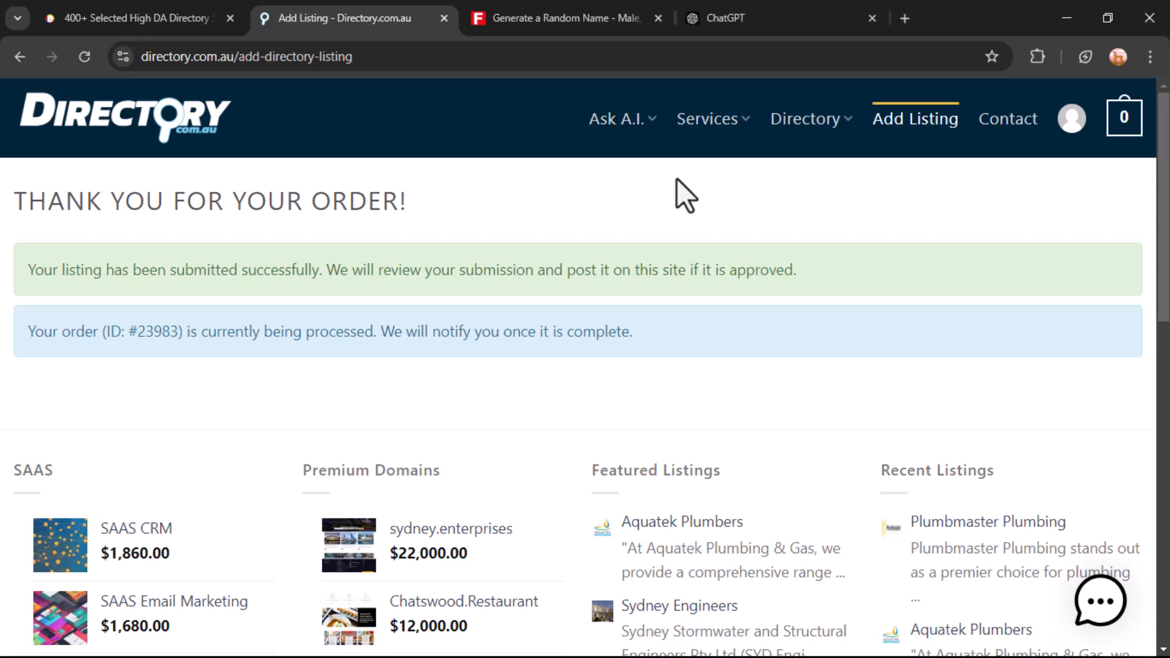
# Look over the directory table entries after directory.com.au, such as truelocal, oneflare and tupalo.com
pyautogui.click(113, 13)
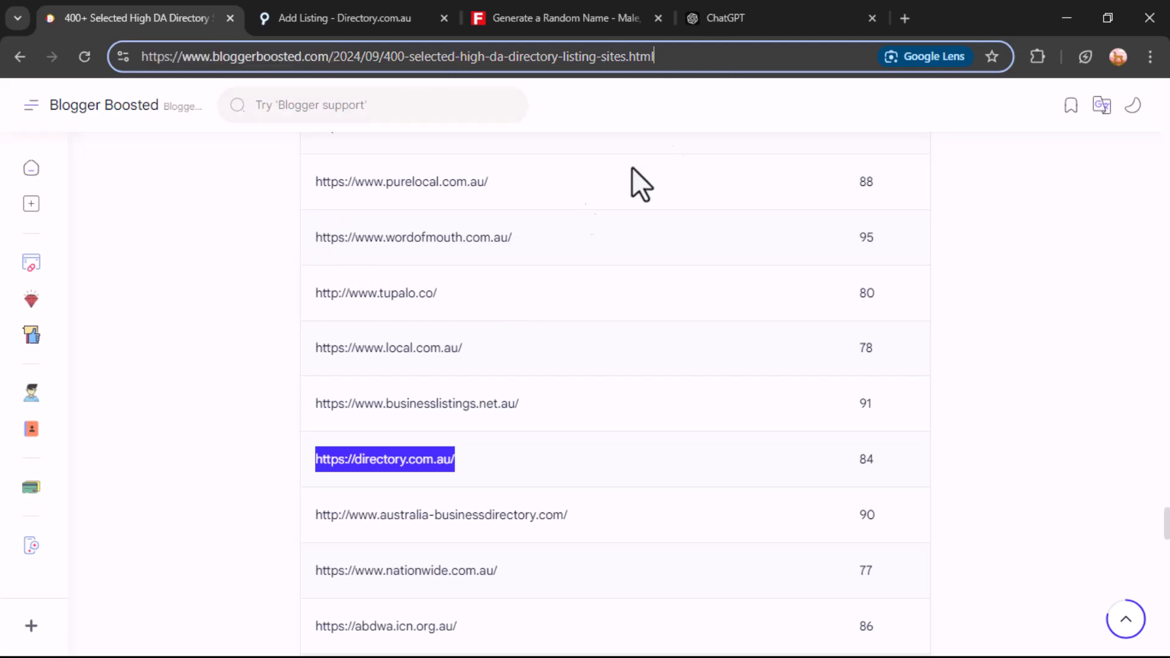
pyautogui.click(426, 244)
pyautogui.scroll(-5, 463, 272)
pyautogui.scroll(-9, 525, 394)
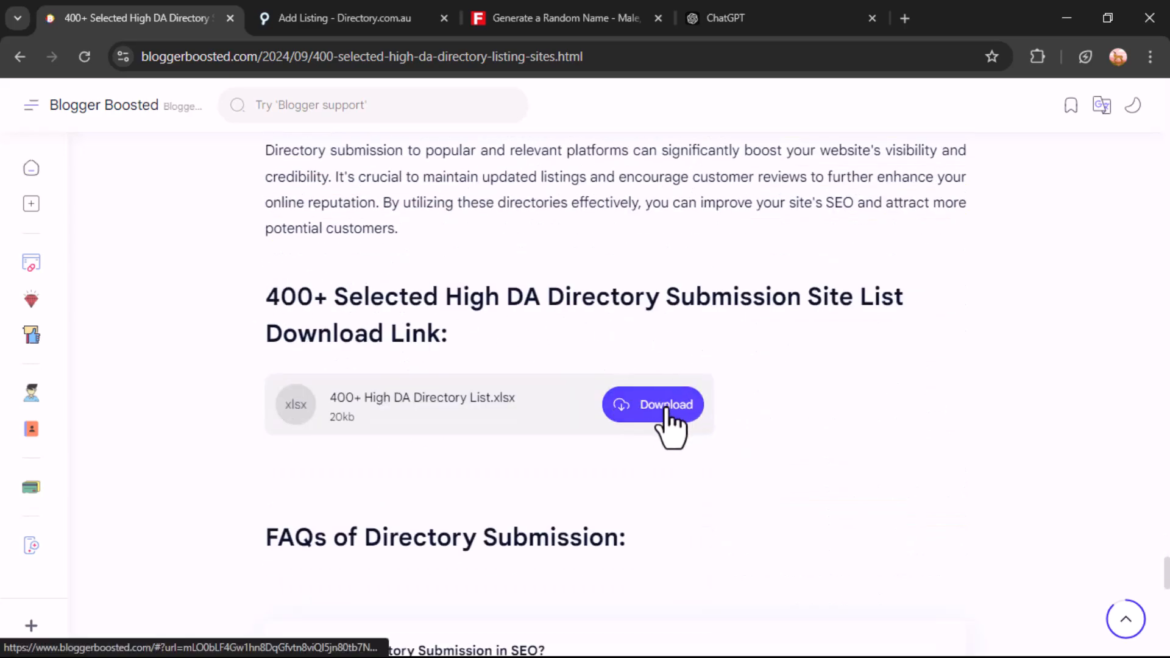
pyautogui.scroll(10, 513, 326)
pyautogui.scroll(2, 514, 324)
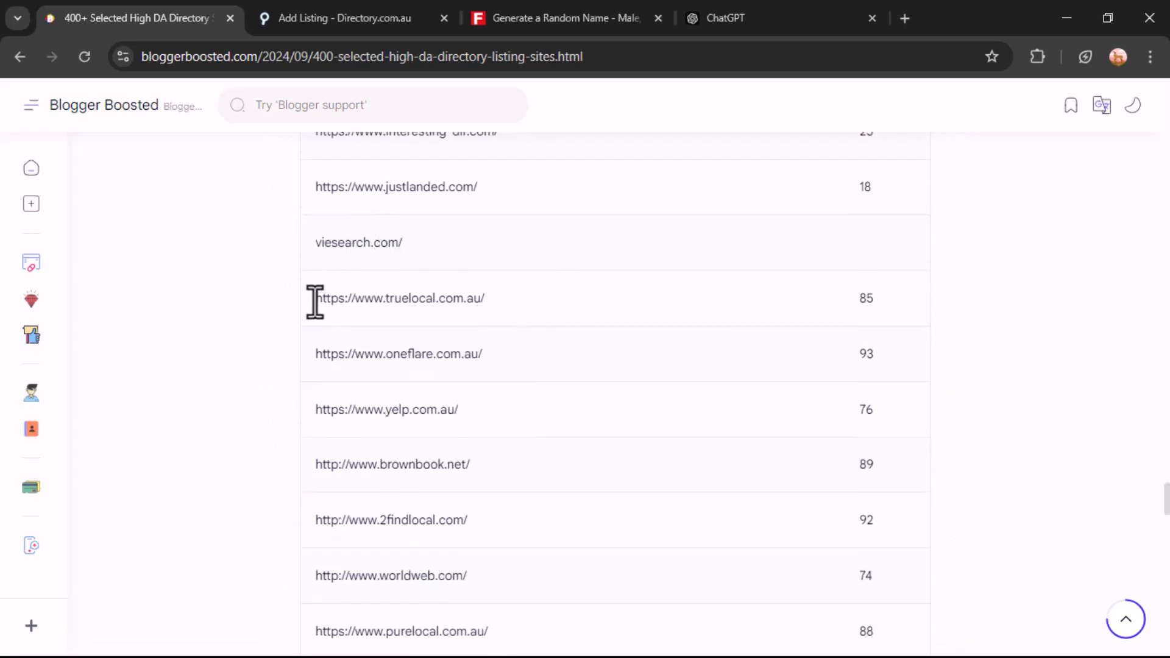
pyautogui.moveTo(315, 300); pyautogui.dragTo(477, 357)
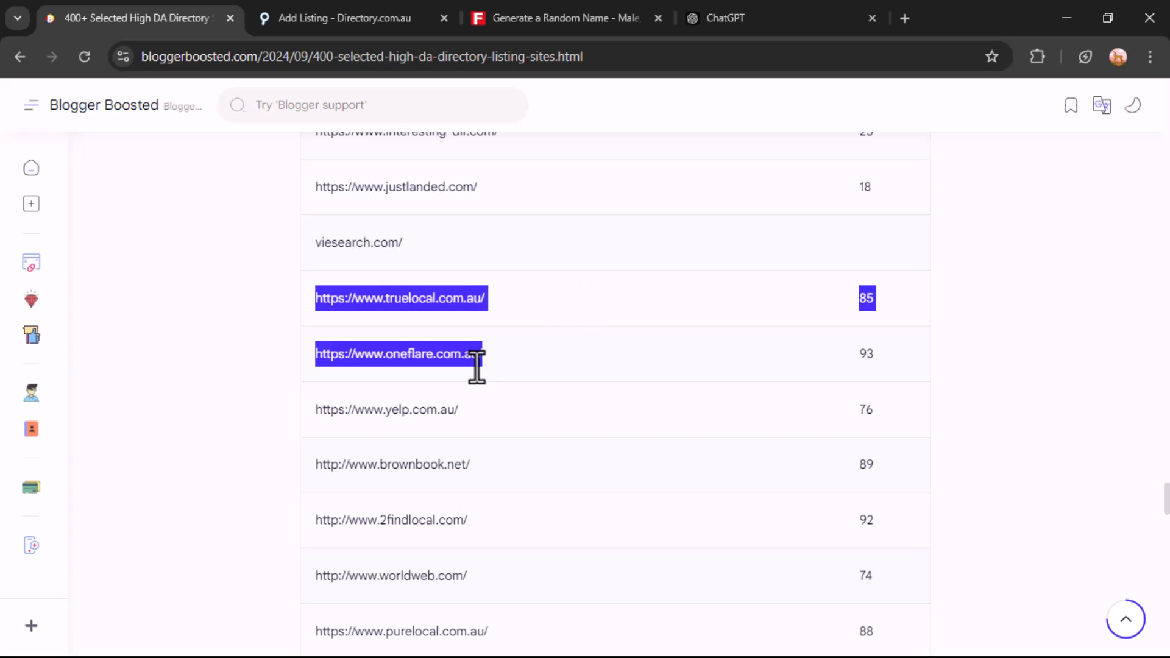
pyautogui.click(480, 409)
pyautogui.scroll(6, 486, 384)
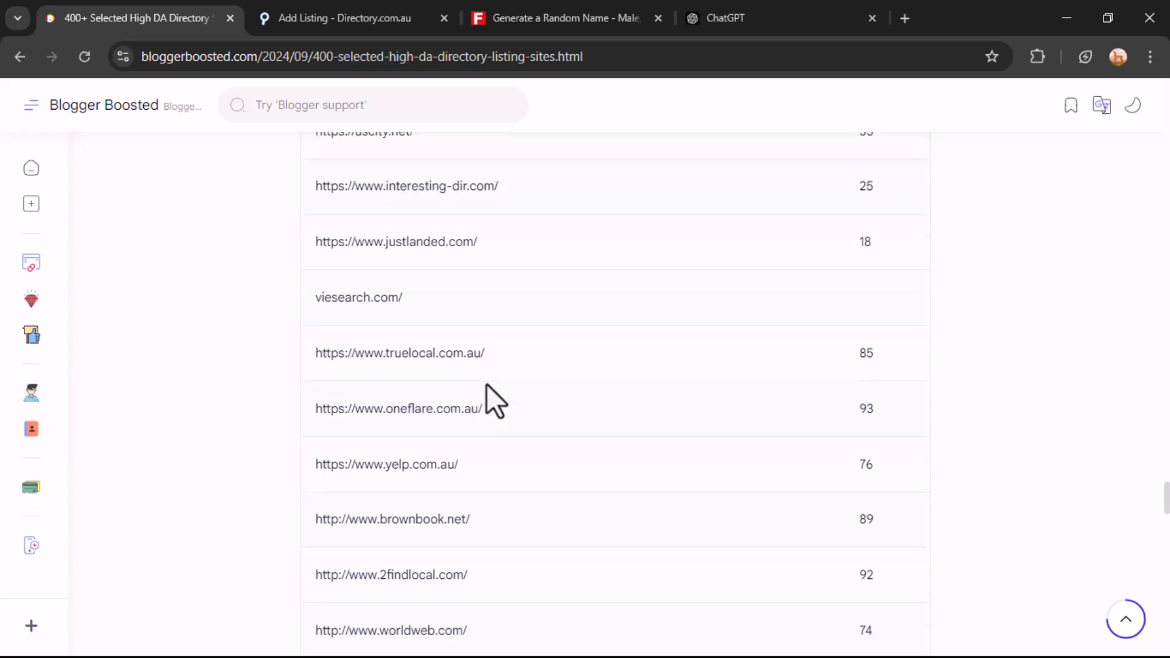
pyautogui.scroll(6, 486, 384)
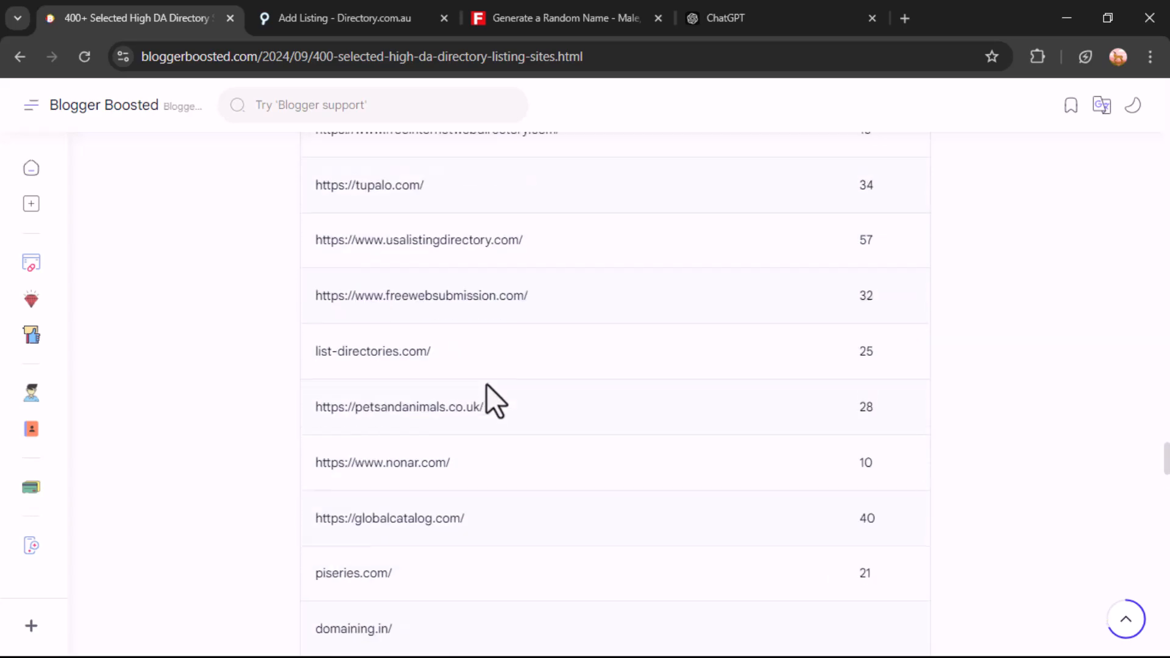